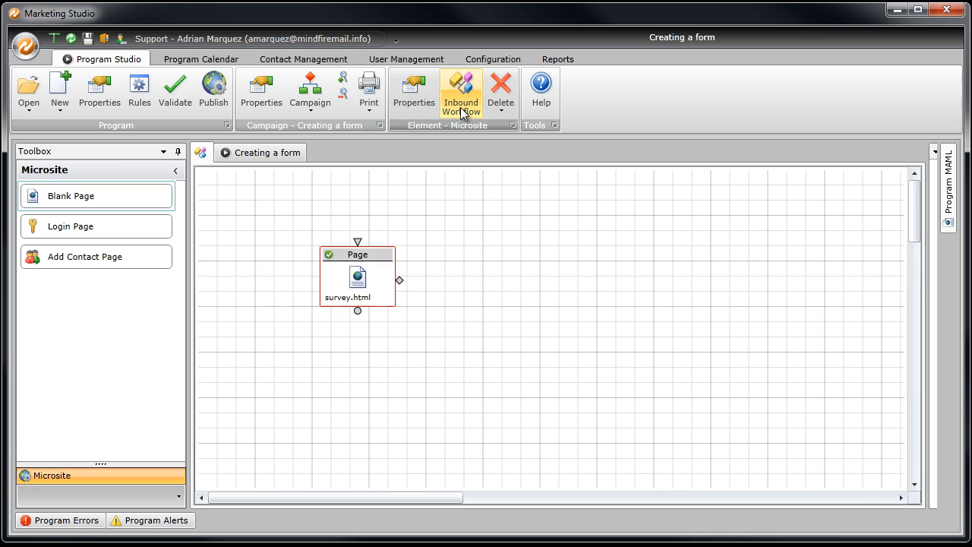
# Step: Open the survey.html page in the HTML editor and insert a form that uses the POST method
pyautogui.doubleClick(366, 274)
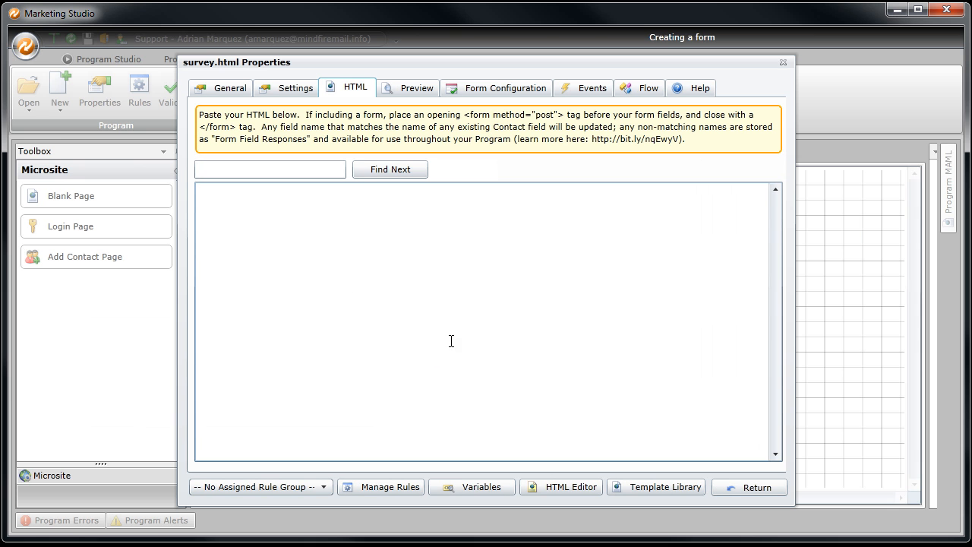
pyautogui.click(578, 486)
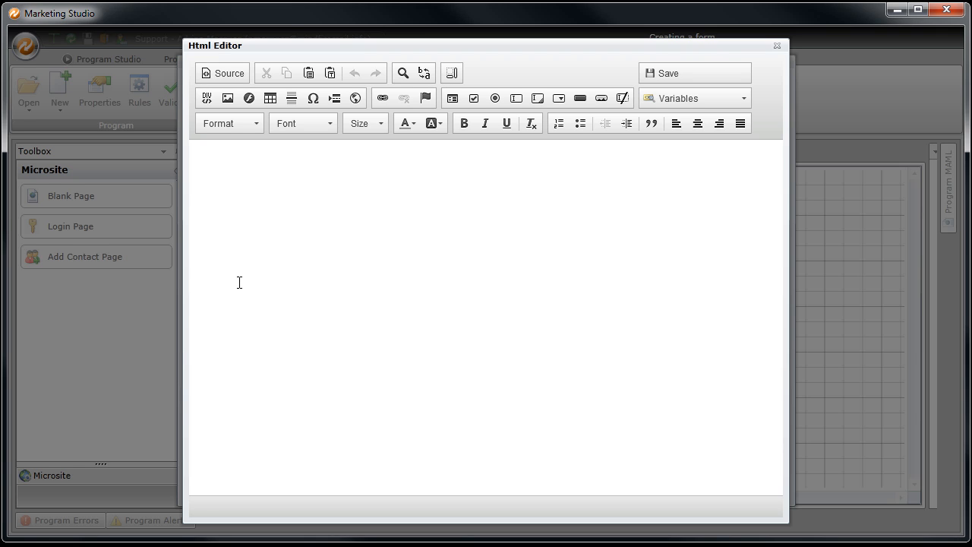
pyautogui.click(453, 99)
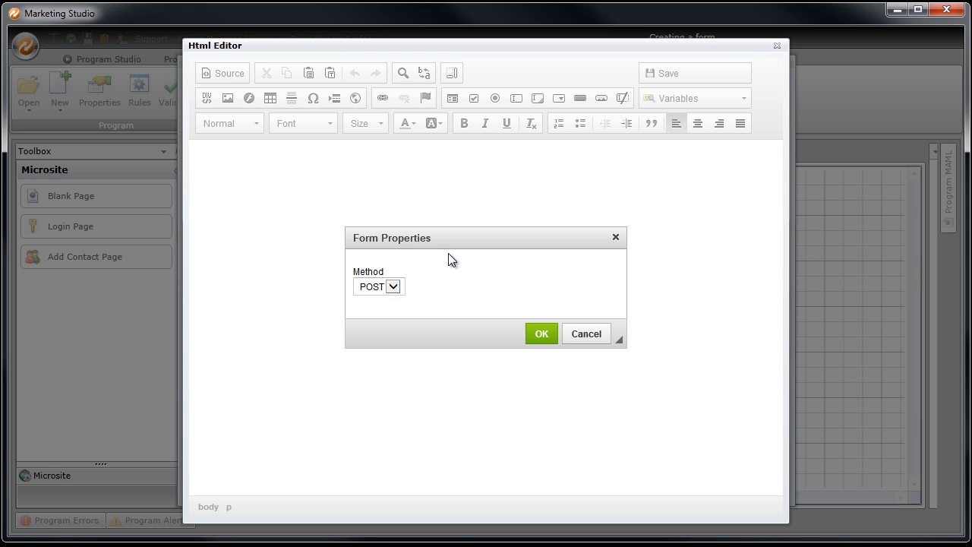
pyautogui.click(394, 287)
pyautogui.click(555, 337)
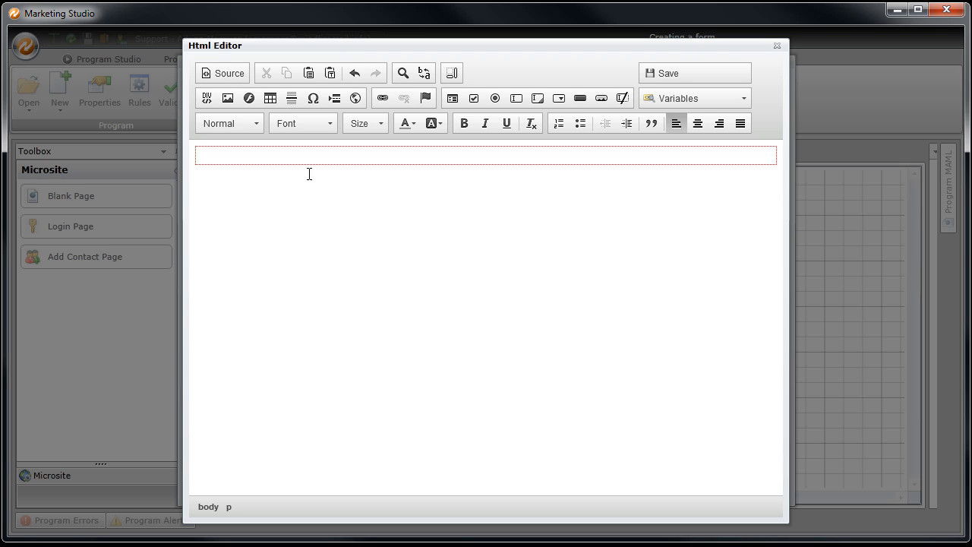
# Step: Insert a table with 7 rows and 2 columns inside the form
pyautogui.click(248, 157)
pyautogui.click(272, 98)
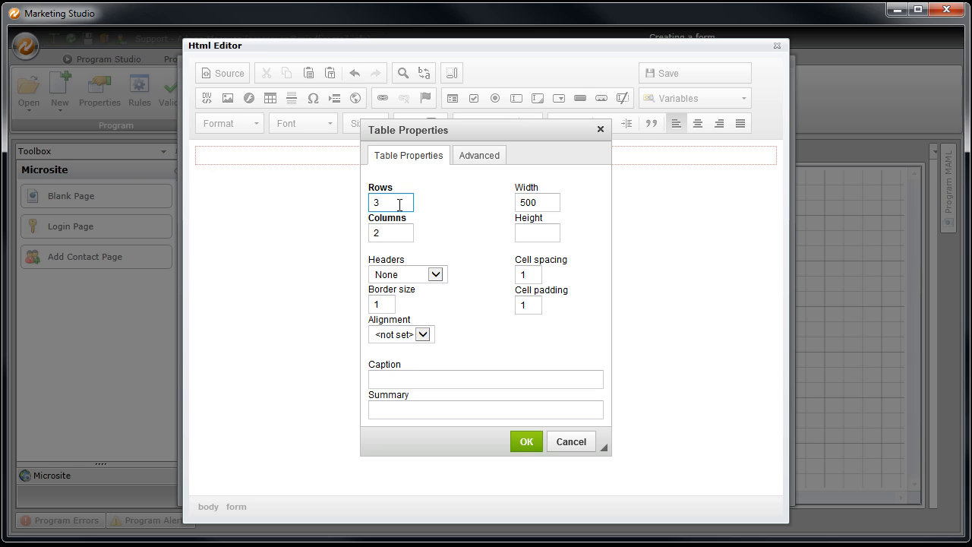
pyautogui.hotkey('shift', 'Home')
pyautogui.write('7')
pyautogui.click(404, 237)
pyautogui.click(527, 442)
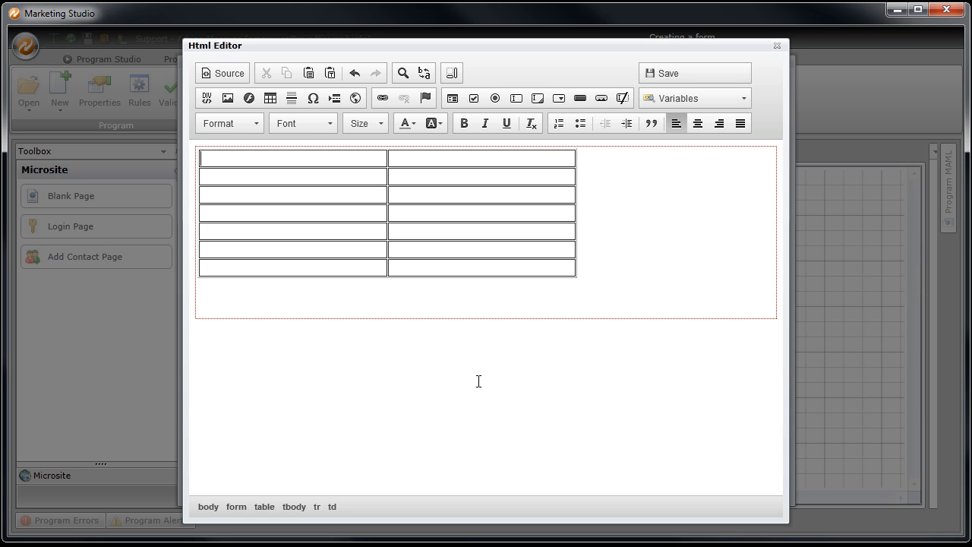
# Step: Merge the two cells of the table's first row and add the centred heading "Survey"
pyautogui.rightClick(300, 160)
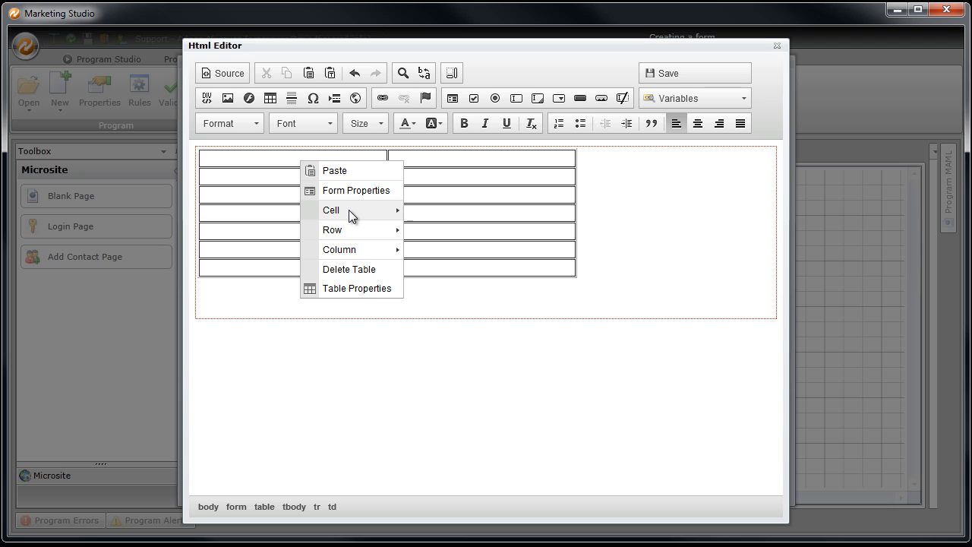
pyautogui.click(349, 210)
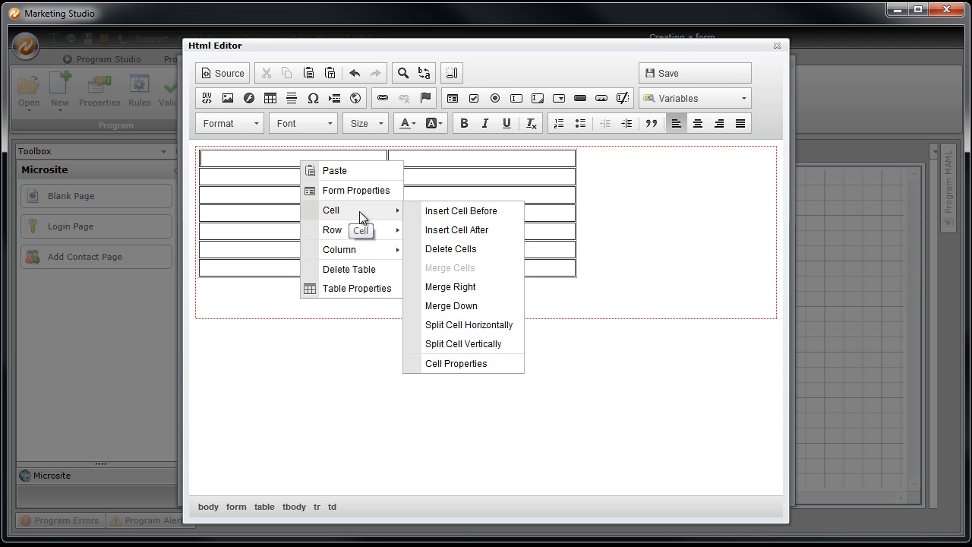
pyautogui.click(477, 293)
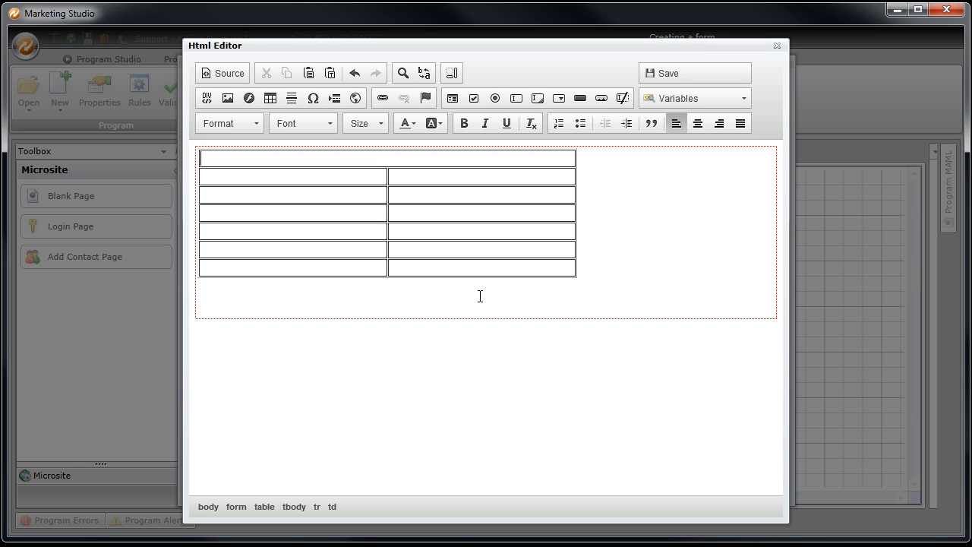
pyautogui.write('Survey')
pyautogui.doubleClick(226, 158)
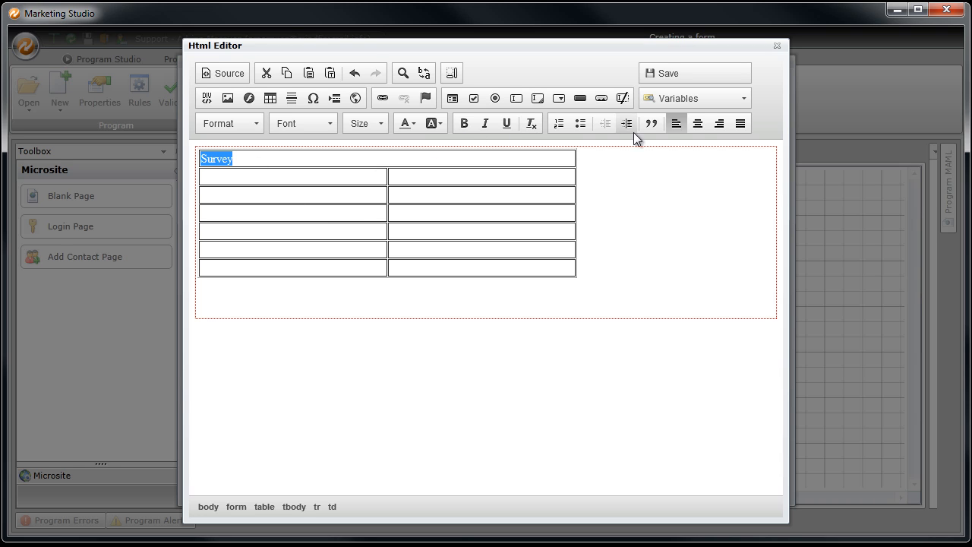
pyautogui.click(697, 123)
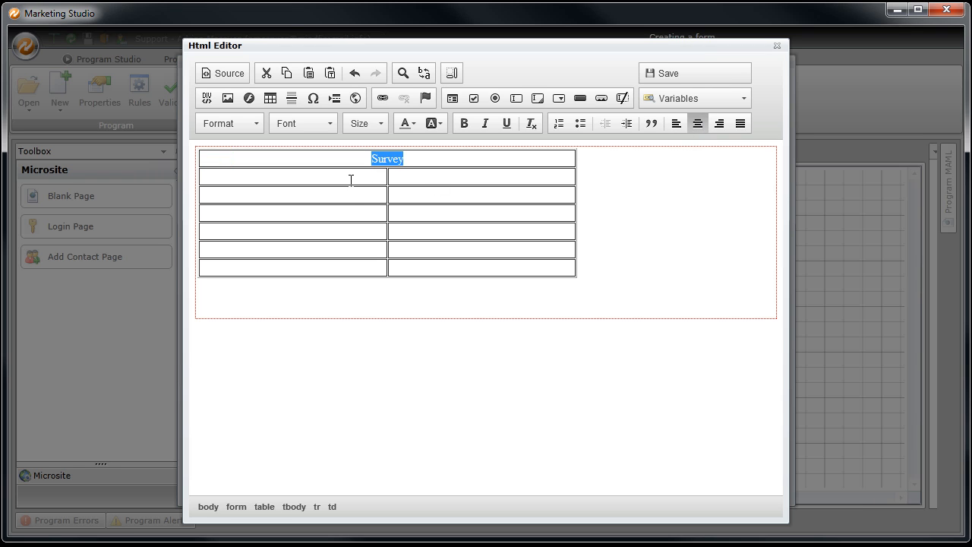
# Step: Merge the two cells of the table's last row into one
pyautogui.click(300, 267)
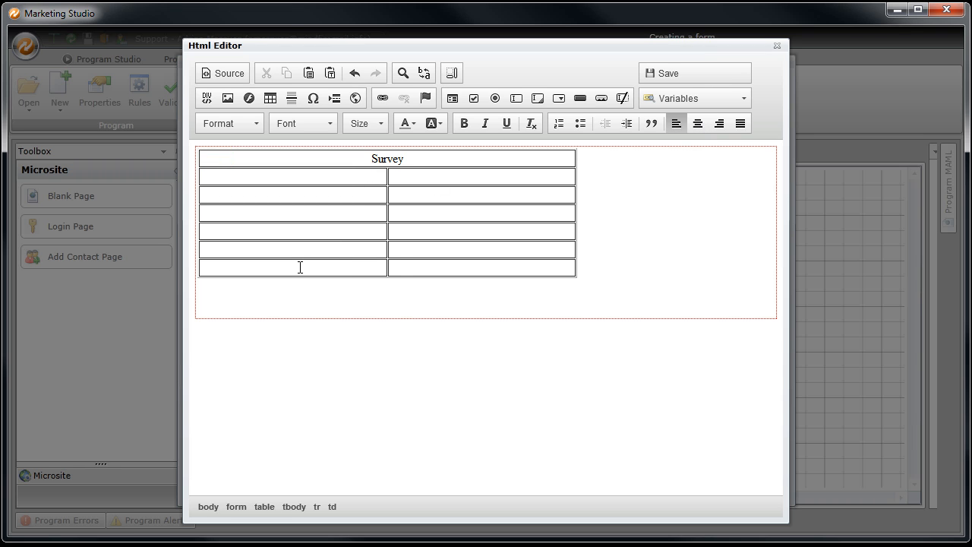
pyautogui.rightClick(300, 268)
pyautogui.moveTo(351, 315)
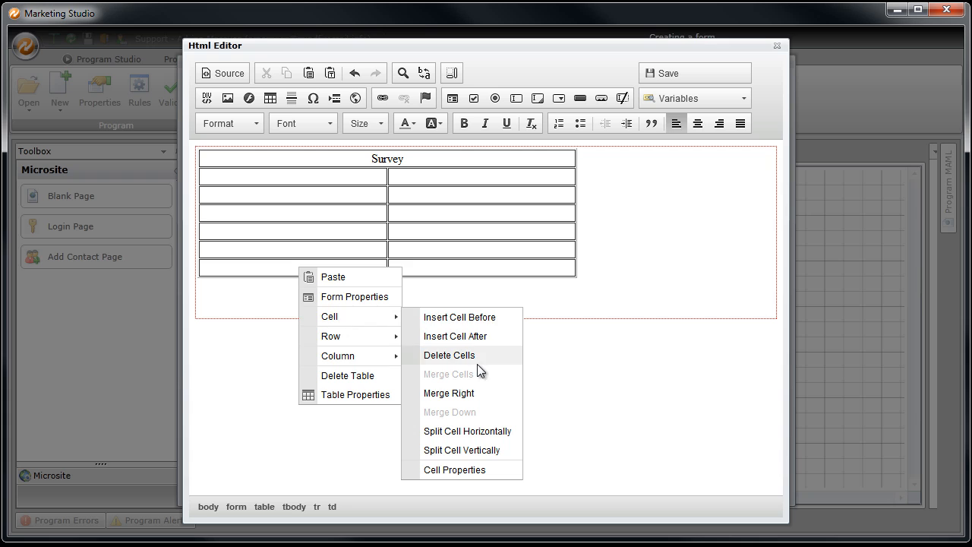
pyautogui.click(479, 392)
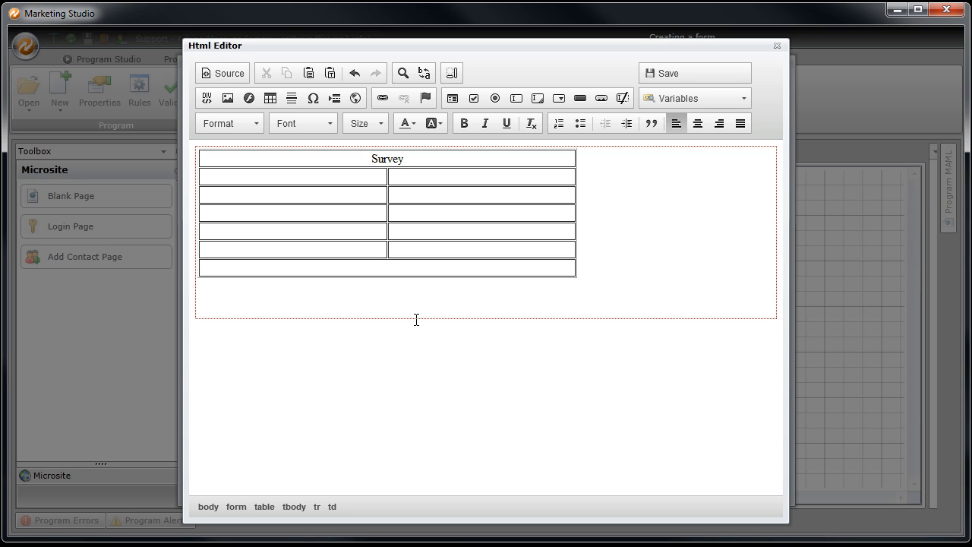
# Step: Label the second row "1. Email" and insert a text field named Email with the value ##email## in the adjacent cell
pyautogui.click(353, 179)
pyautogui.write('1. Email')
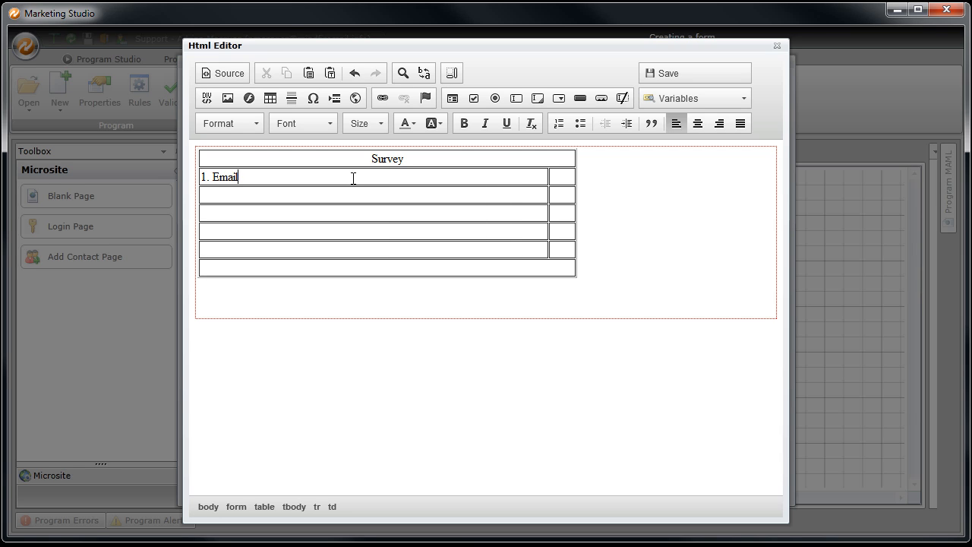
pyautogui.click(561, 174)
pyautogui.click(515, 99)
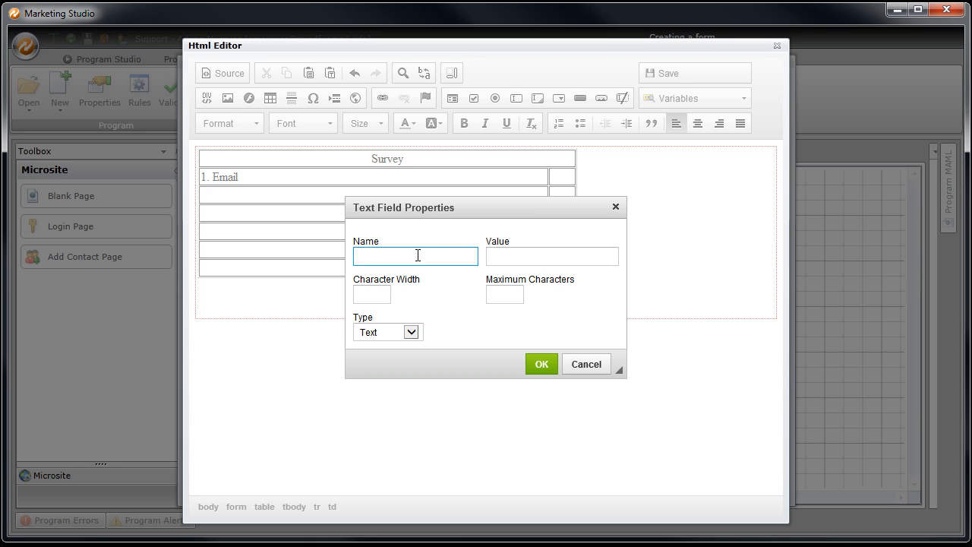
pyautogui.write('Email')
pyautogui.click(523, 261)
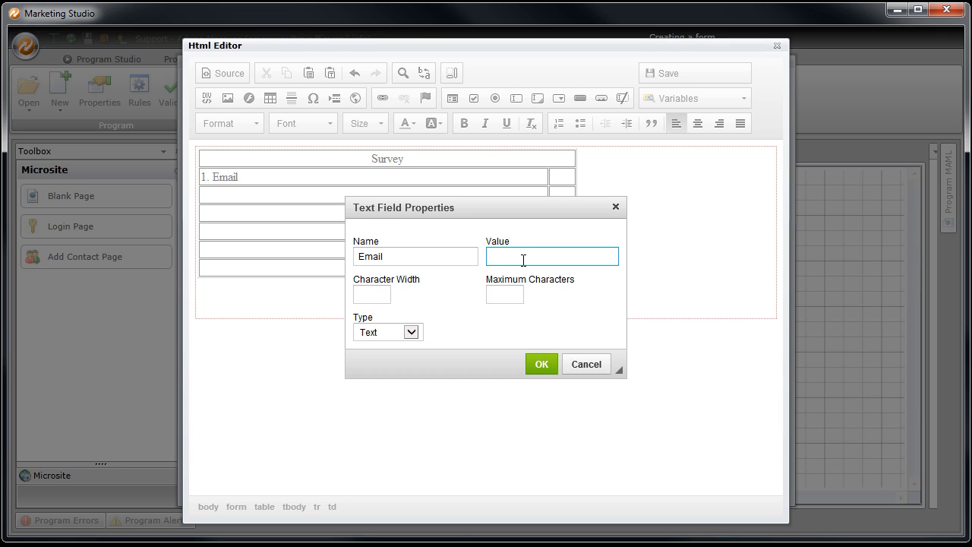
pyautogui.write('##email##')
pyautogui.click(542, 364)
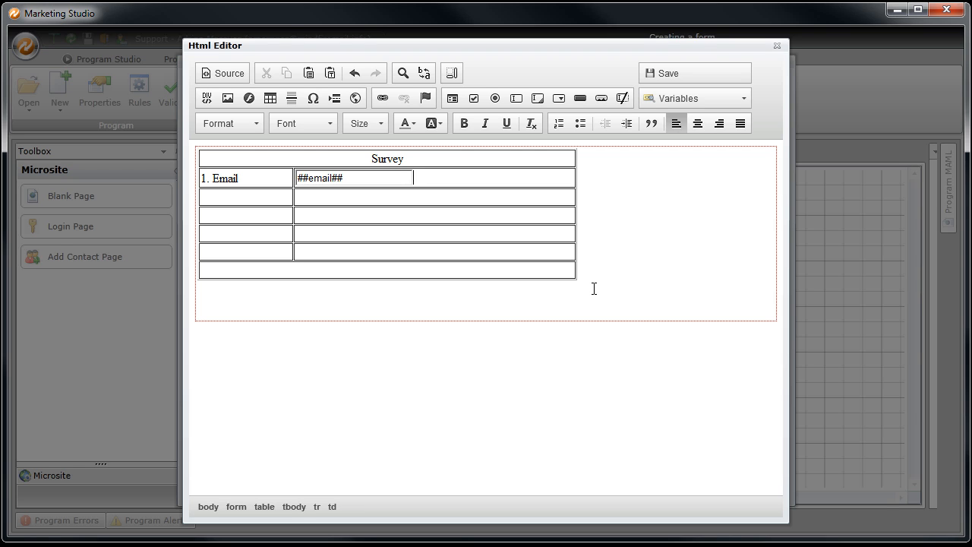
# Step: Enter the question "2. Check all that apply" in the first cell of the third row
pyautogui.click(274, 200)
pyautogui.write('2. Check all t')
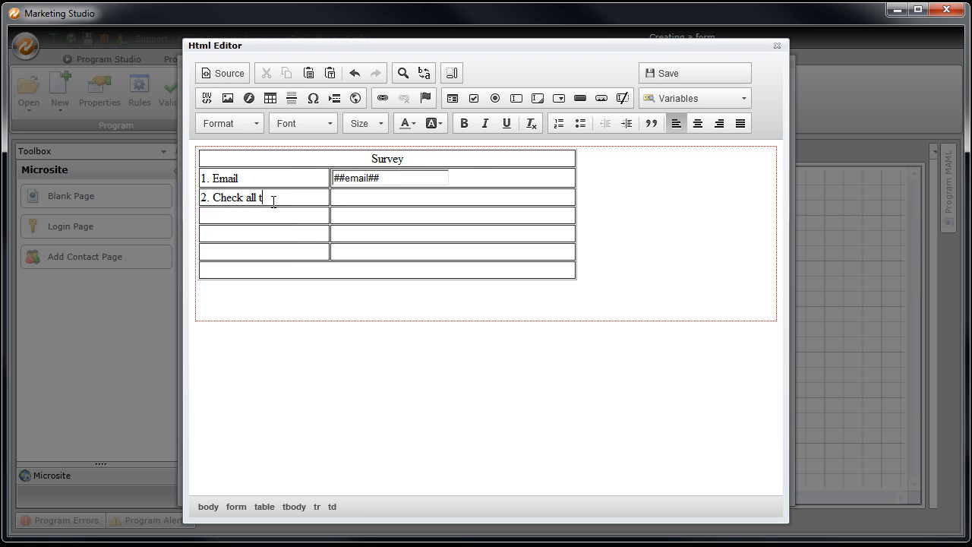
pyautogui.write('hat apply')
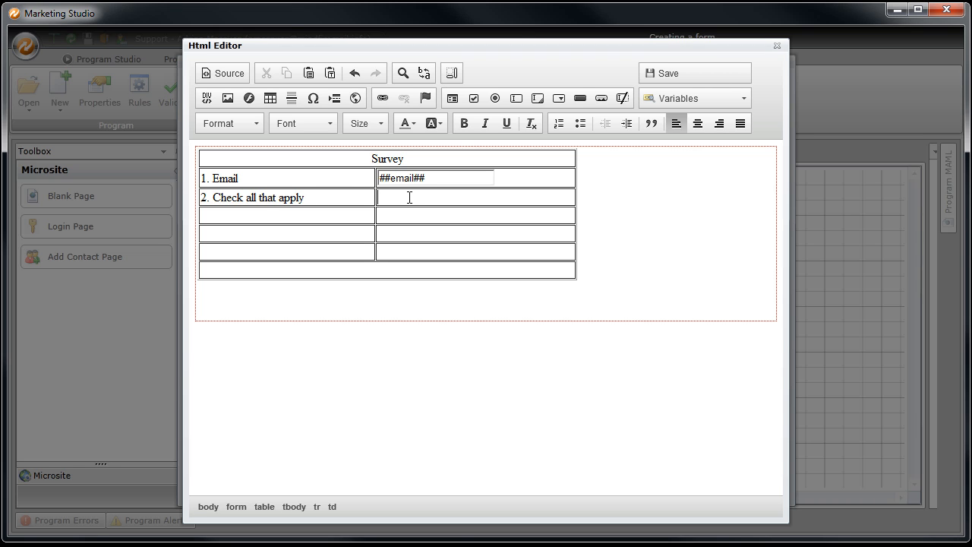
# Step: Insert a checkbox named q2 with the value option1 beside question 2 and label it 1
pyautogui.click(473, 99)
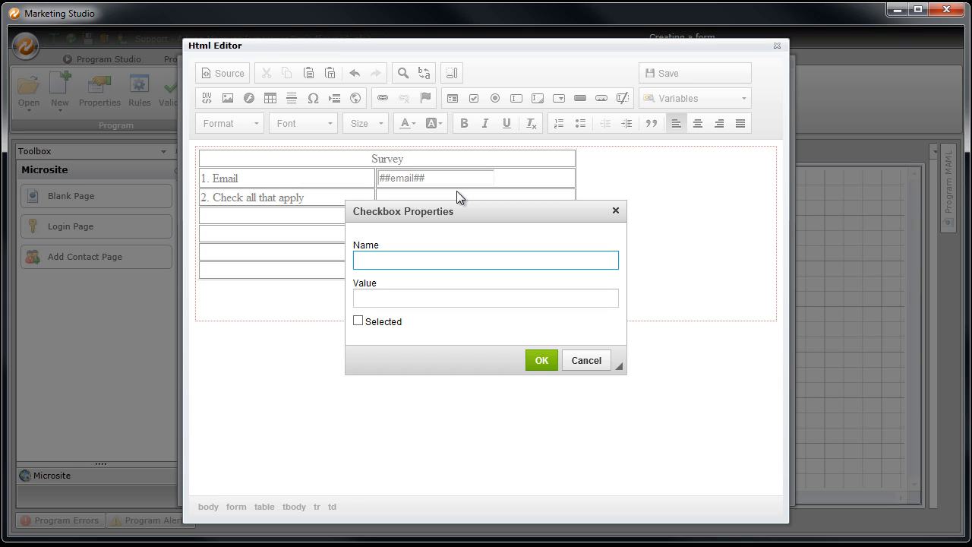
pyautogui.write('q2')
pyautogui.click(413, 296)
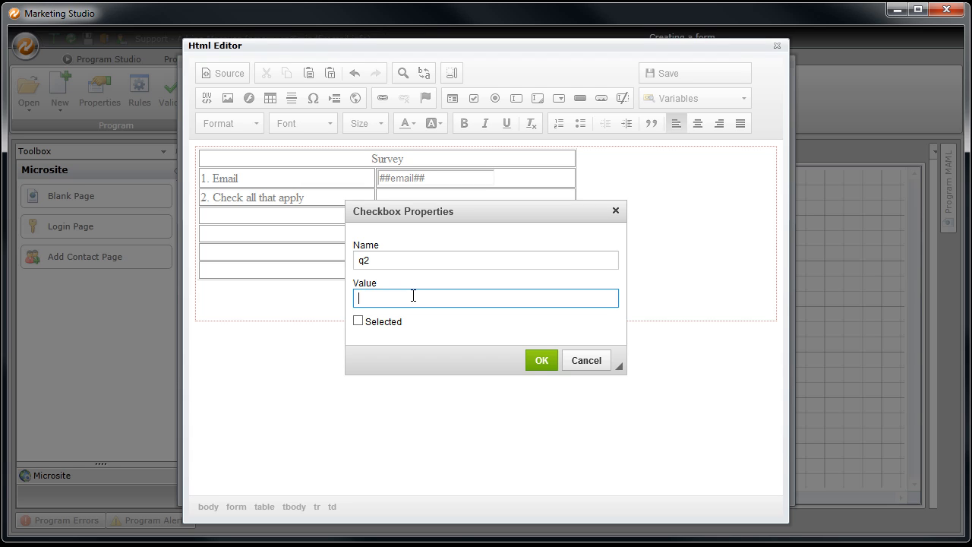
pyautogui.write('option1')
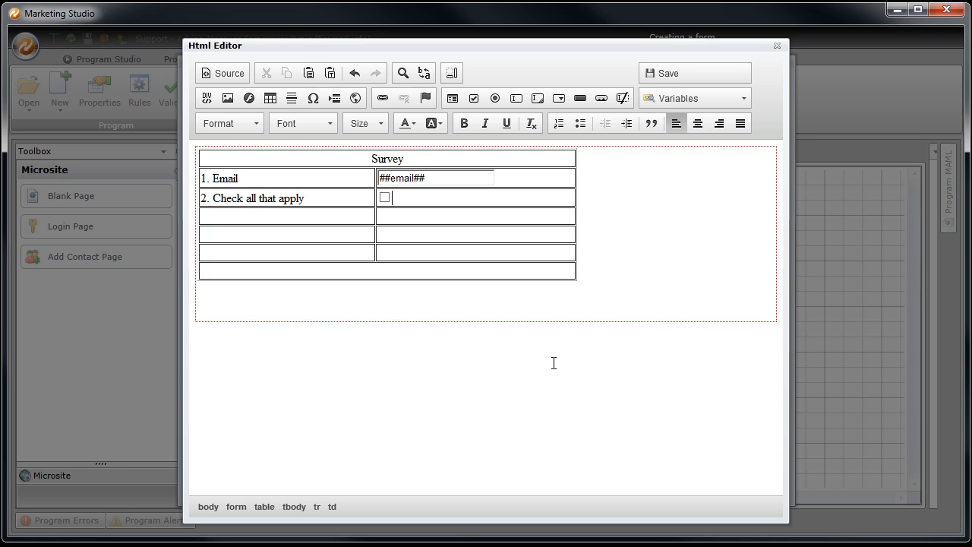
pyautogui.click(552, 363)
pyautogui.write('1')
# Step: Add a second checkbox named q2 with the value option2 and label it 2
pyautogui.click(480, 100)
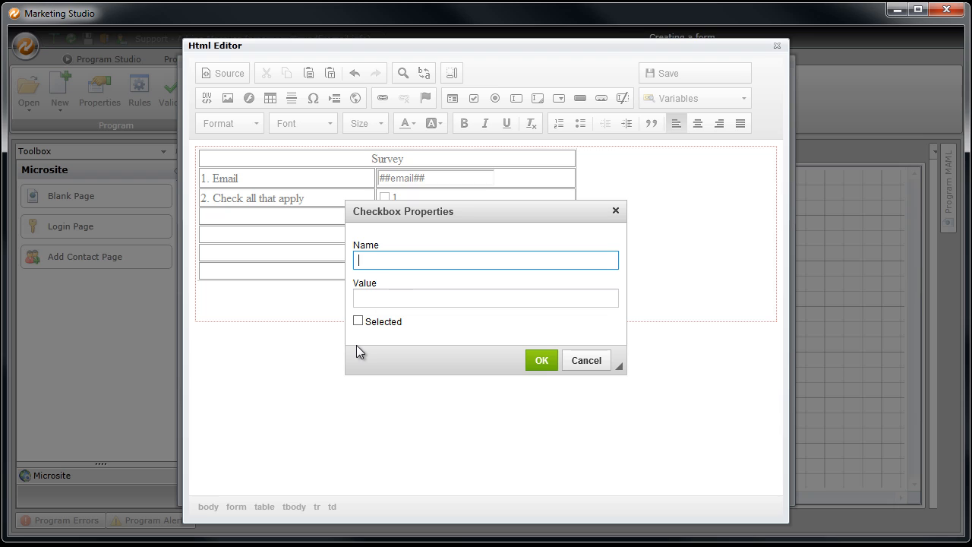
pyautogui.write('q2')
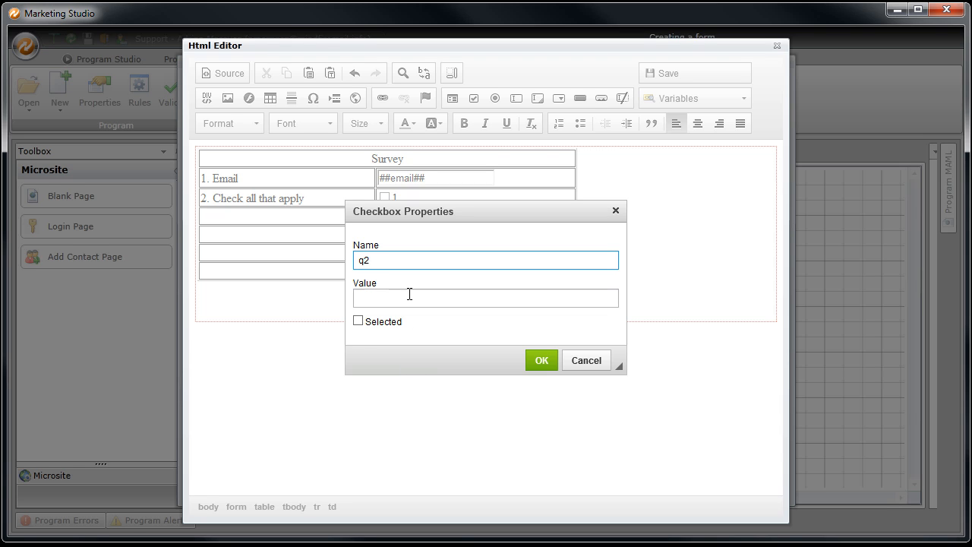
pyautogui.click(409, 294)
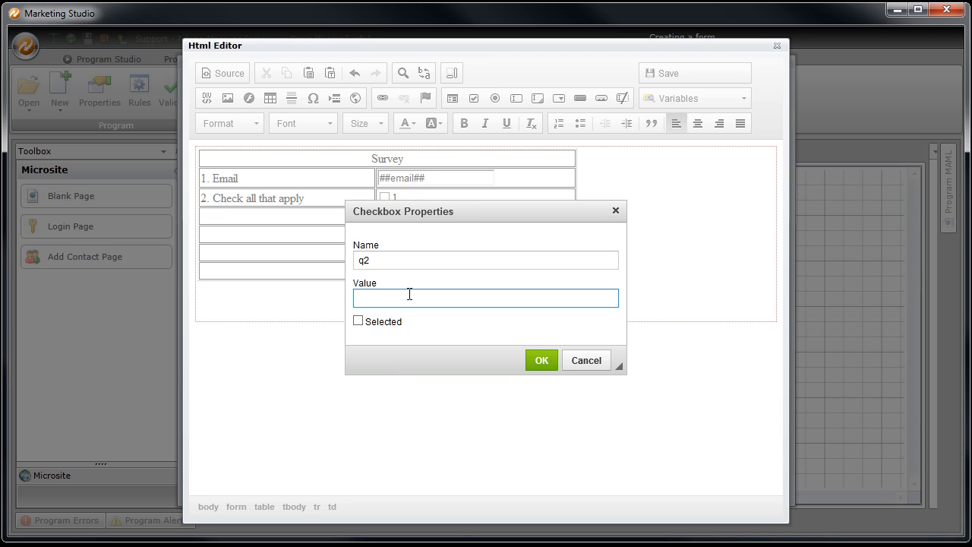
pyautogui.write('option2')
pyautogui.click(547, 360)
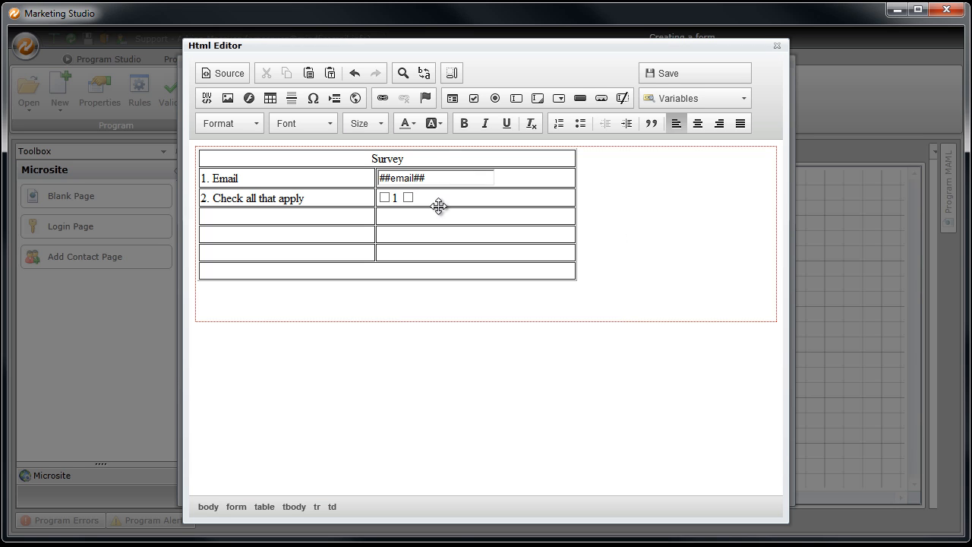
pyautogui.write('2')
# Step: Add a third checkbox named q2 with the value option3 and label it 3
pyautogui.click(473, 99)
pyautogui.write('q2')
pyautogui.click(447, 297)
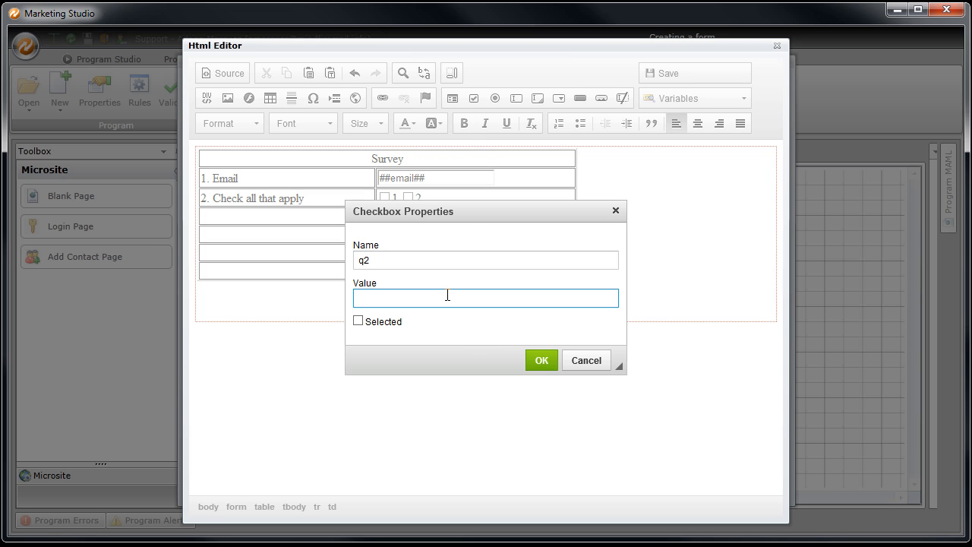
pyautogui.write('option3')
pyautogui.click(533, 355)
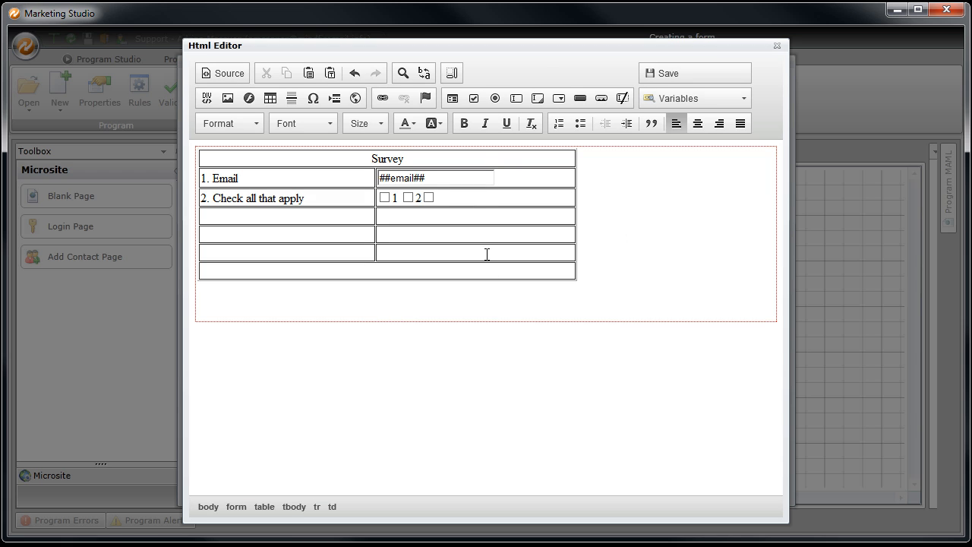
pyautogui.write('3')
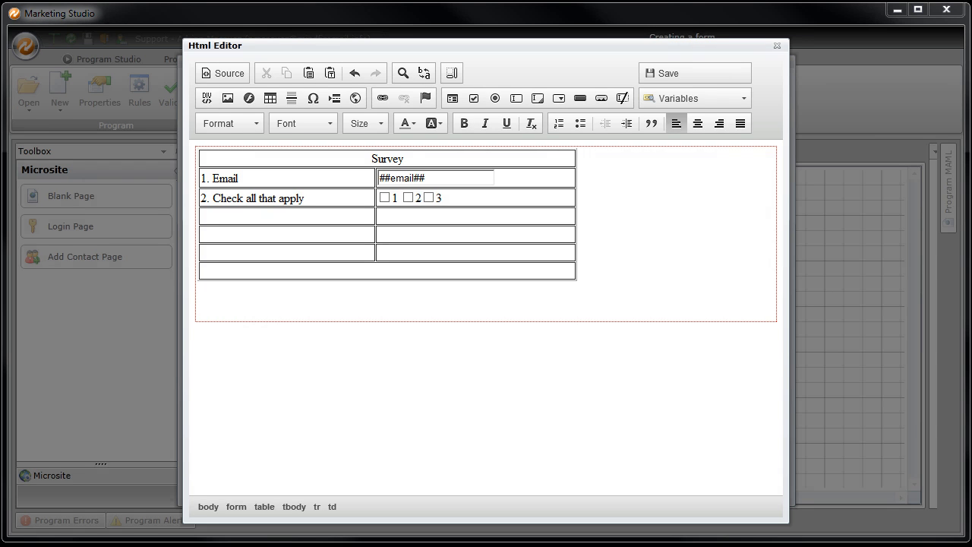
# Step: Enter "3. Rate us on a scale of 1-5" in the fourth row and insert beside it a radio button named q3, value 1, labelled 1
pyautogui.click(241, 219)
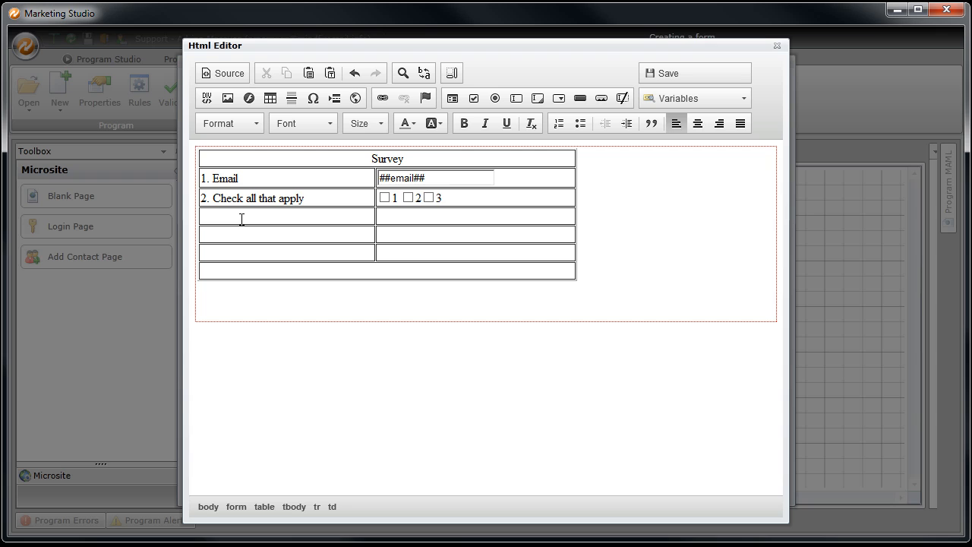
pyautogui.write('3. Rate us on a scale of 1-5')
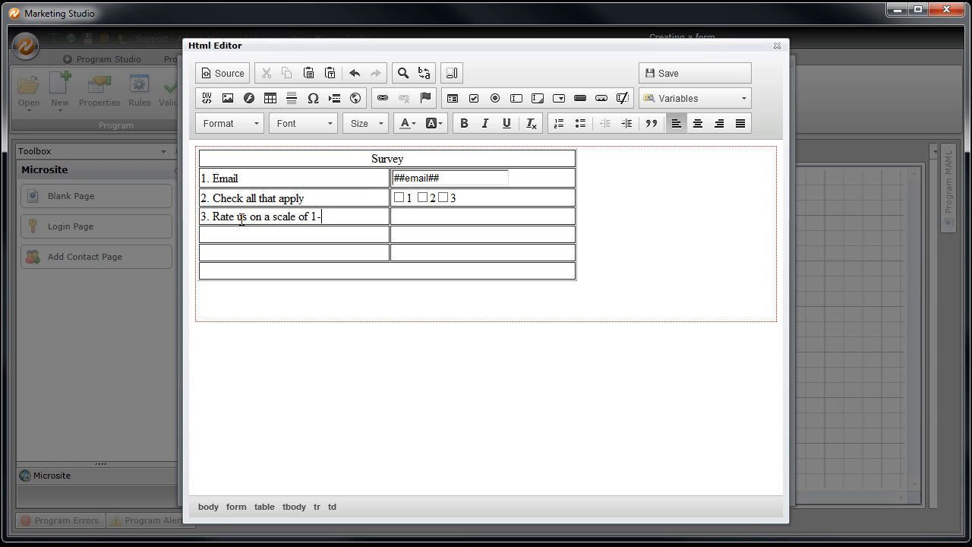
pyautogui.click(465, 223)
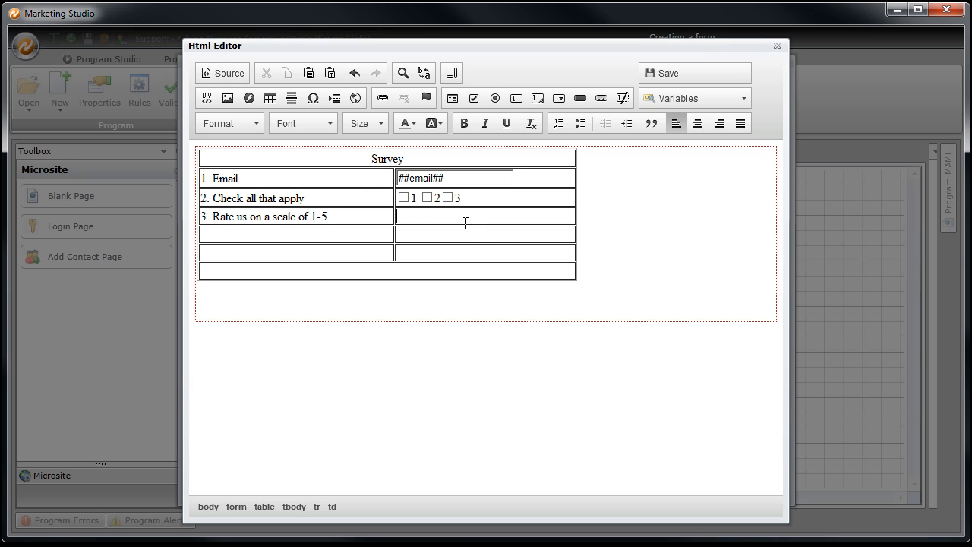
pyautogui.click(502, 101)
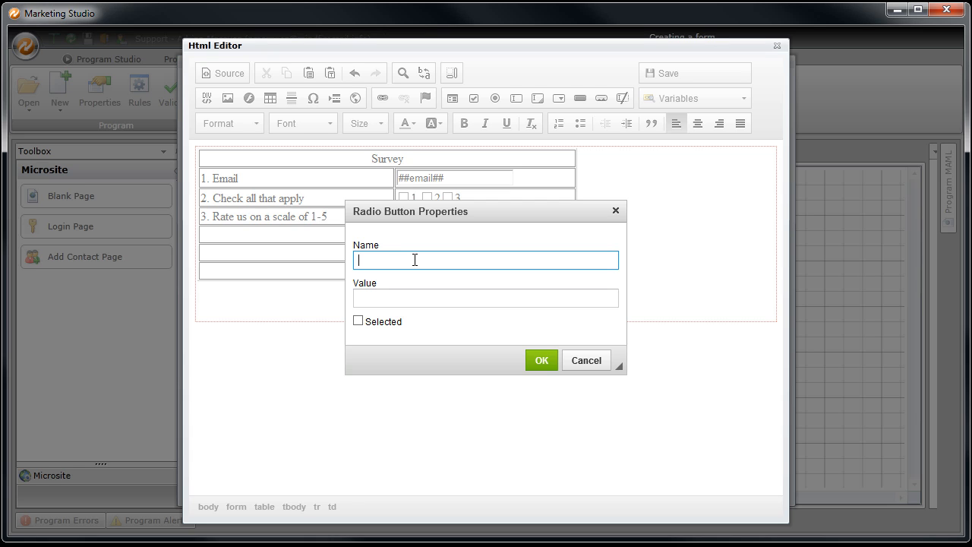
pyautogui.write('q3')
pyautogui.click(395, 296)
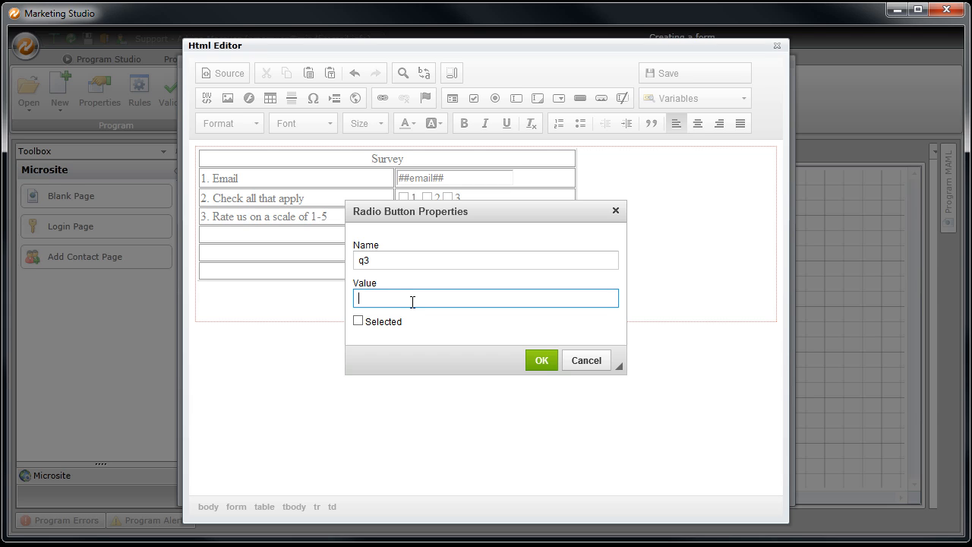
pyautogui.write('1')
pyautogui.click(544, 360)
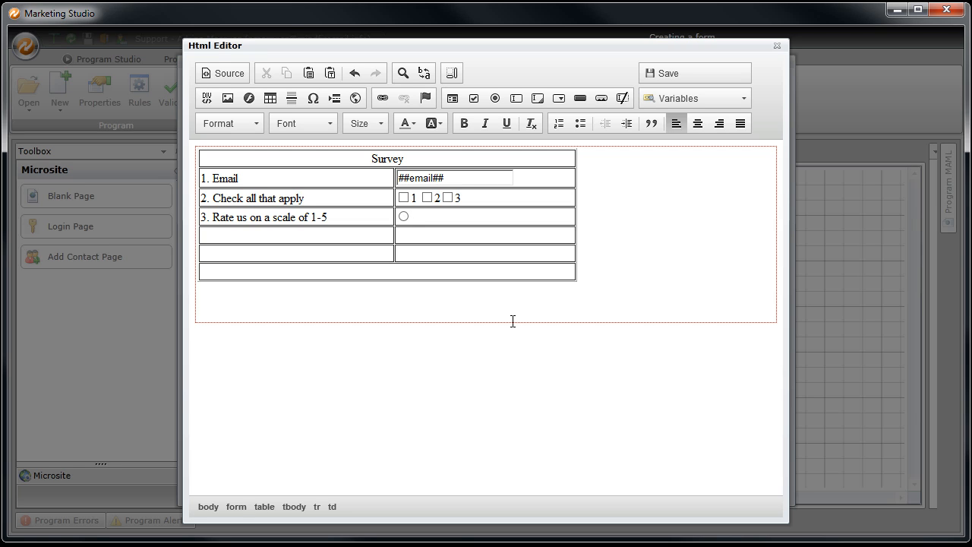
pyautogui.write('1')
# Step: Add a second radio button named q3 with the value 2 and label it 2
pyautogui.click(495, 97)
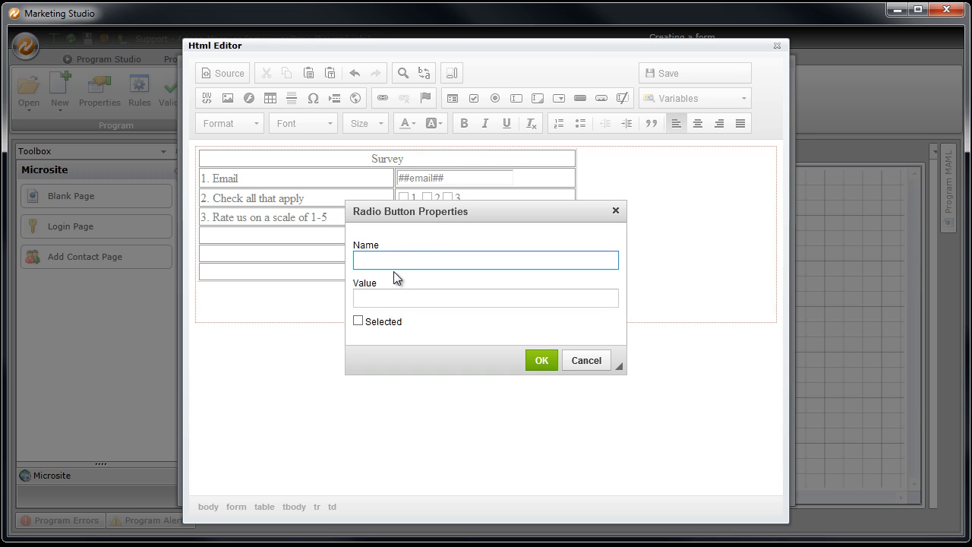
pyautogui.write('q3')
pyautogui.click(414, 306)
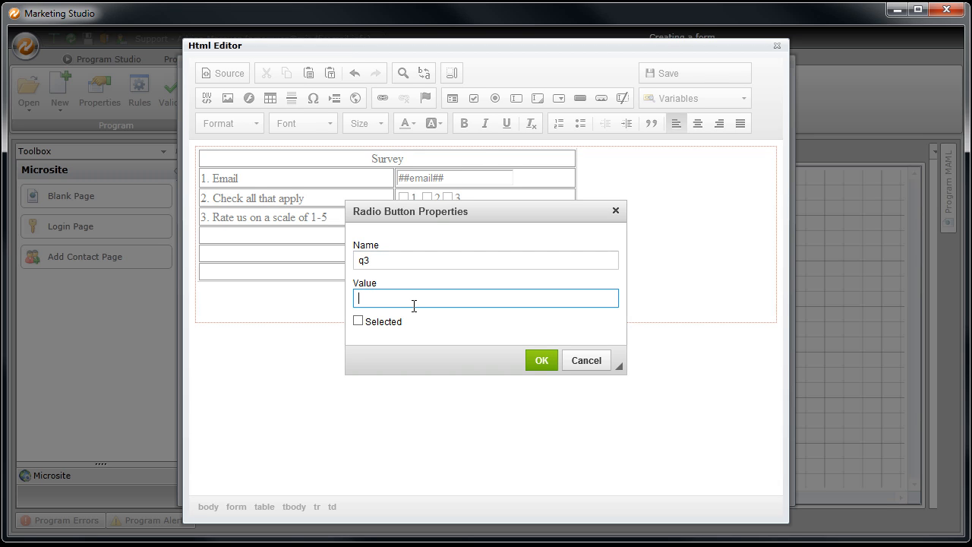
pyautogui.write('2')
pyautogui.click(542, 361)
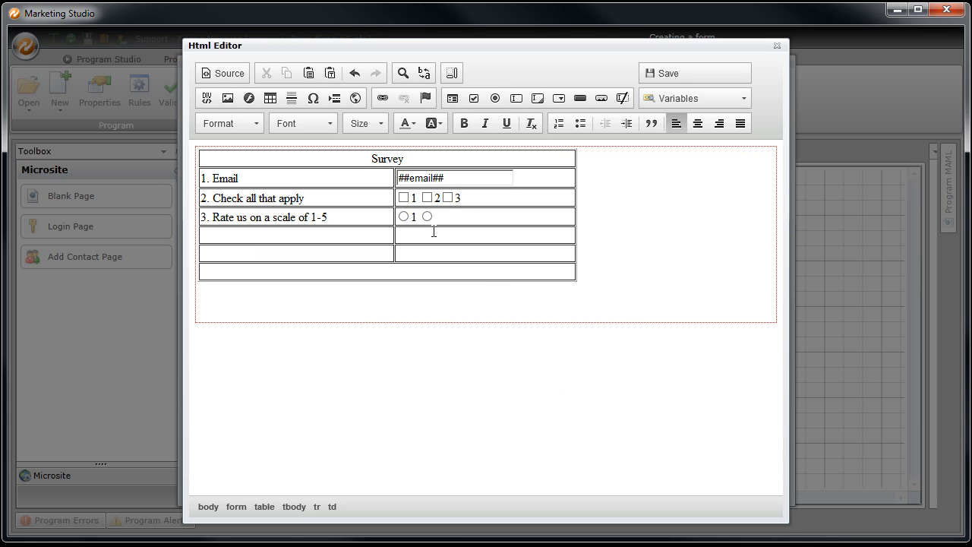
pyautogui.write('2')
# Step: Add a third radio button named q3 with the value 3 and label it 3
pyautogui.click(494, 98)
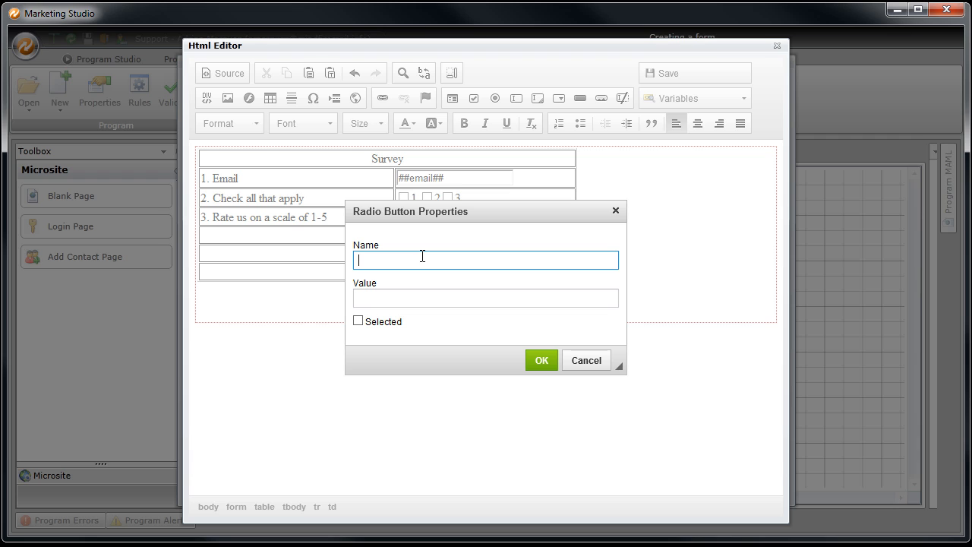
pyautogui.write('q3')
pyautogui.click(398, 297)
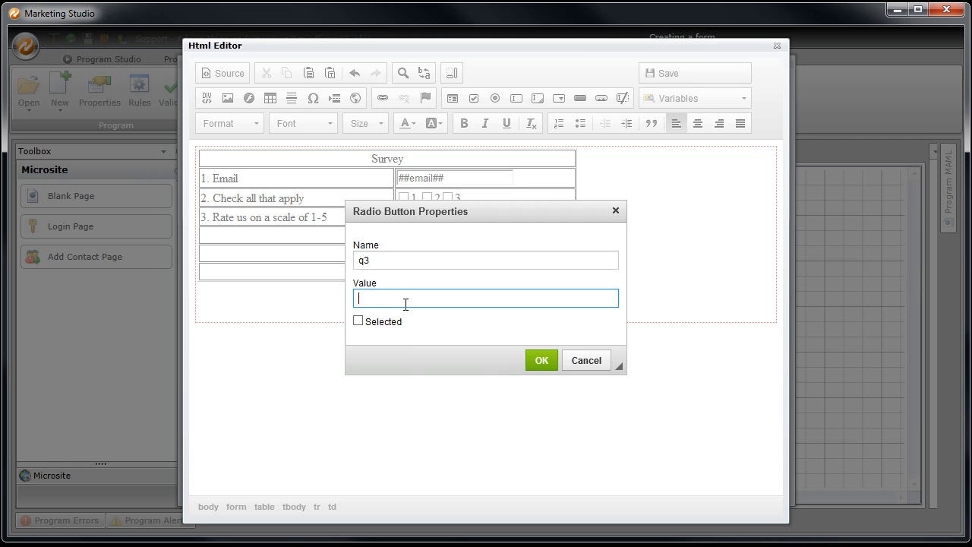
pyautogui.write('3')
pyautogui.click(547, 363)
pyautogui.write('3')
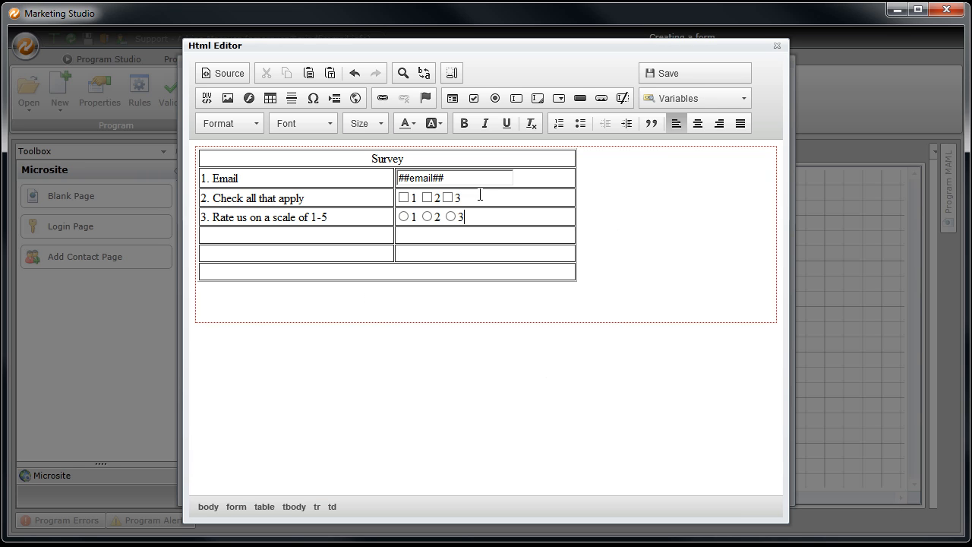
# Step: Add a fourth radio button named q3 with the value 4 and label it 4
pyautogui.click(494, 98)
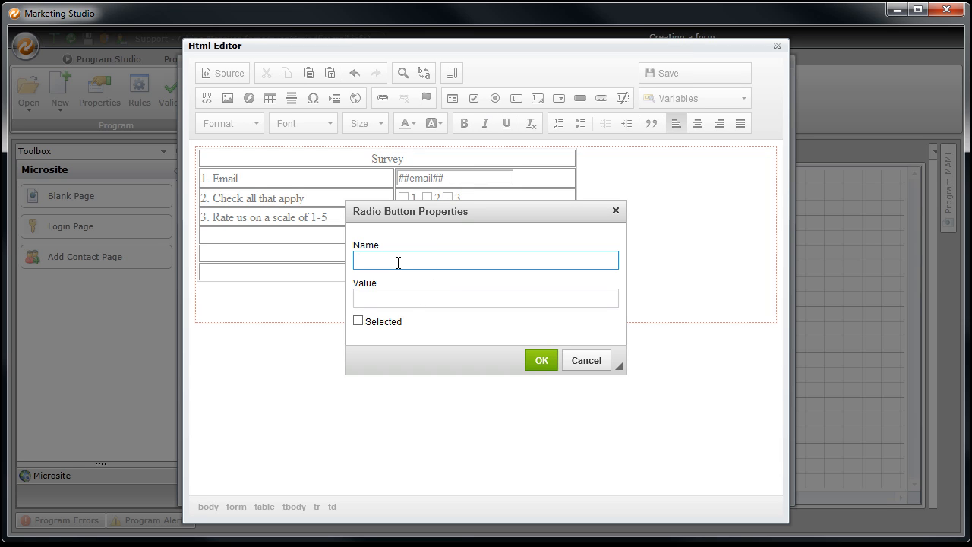
pyautogui.write('q3')
pyautogui.click(400, 298)
pyautogui.write('4')
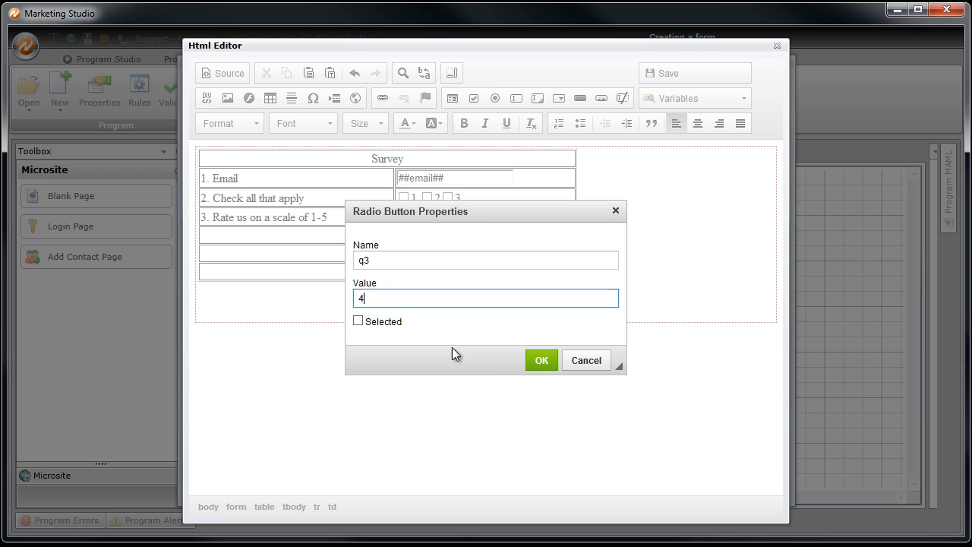
pyautogui.click(541, 360)
pyautogui.write('4')
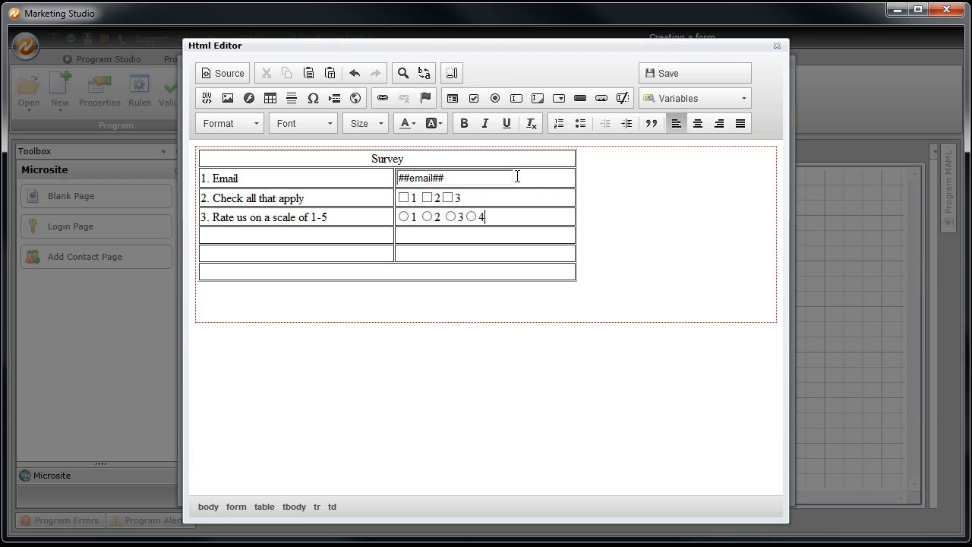
# Step: Add a fifth radio button named q3 with the value 5 and label it 5
pyautogui.click(494, 98)
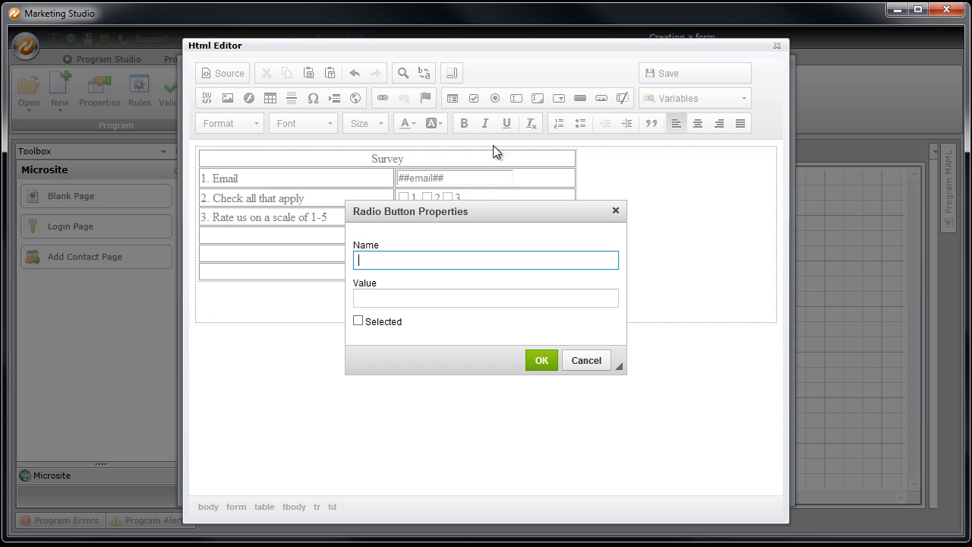
pyautogui.write('q3')
pyautogui.click(402, 298)
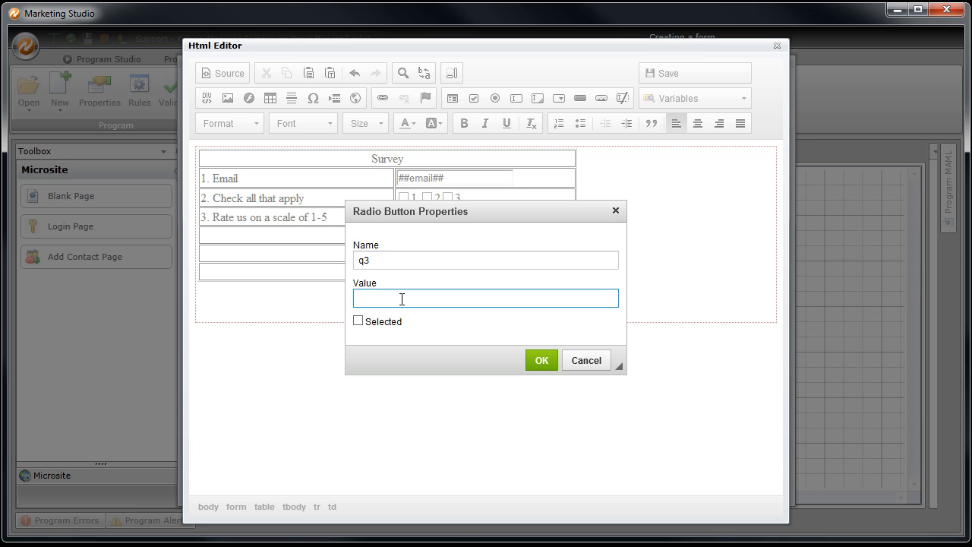
pyautogui.write('5')
pyautogui.click(538, 357)
pyautogui.write('5')
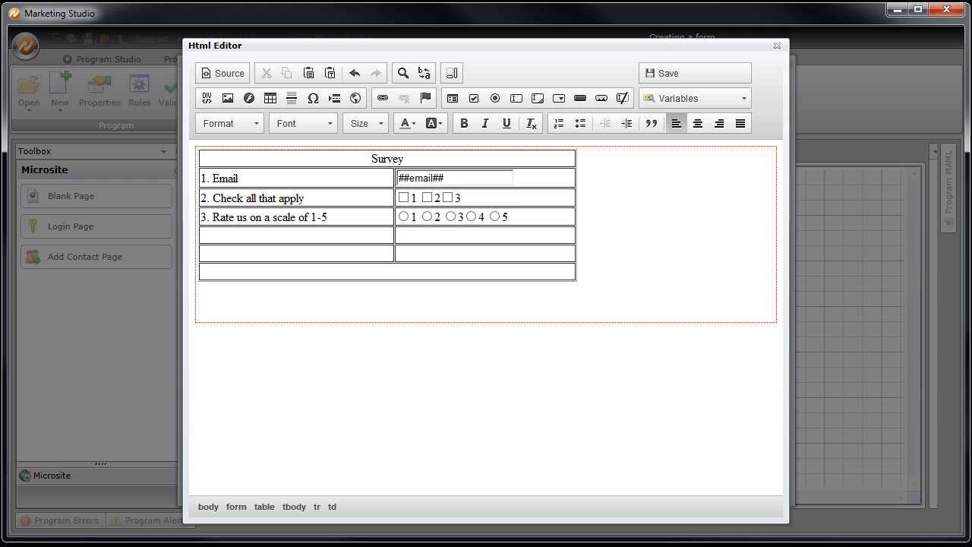
# Step: Enter the question "4. Will you be attending our event?" in the first cell of the fifth row
pyautogui.click(209, 236)
pyautogui.write('4. Will you be attending')
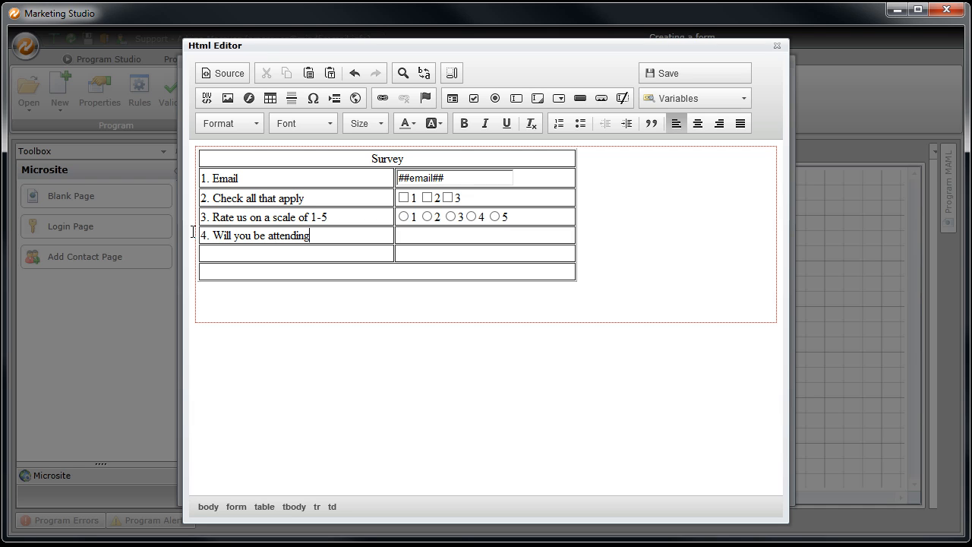
pyautogui.write(' our event')
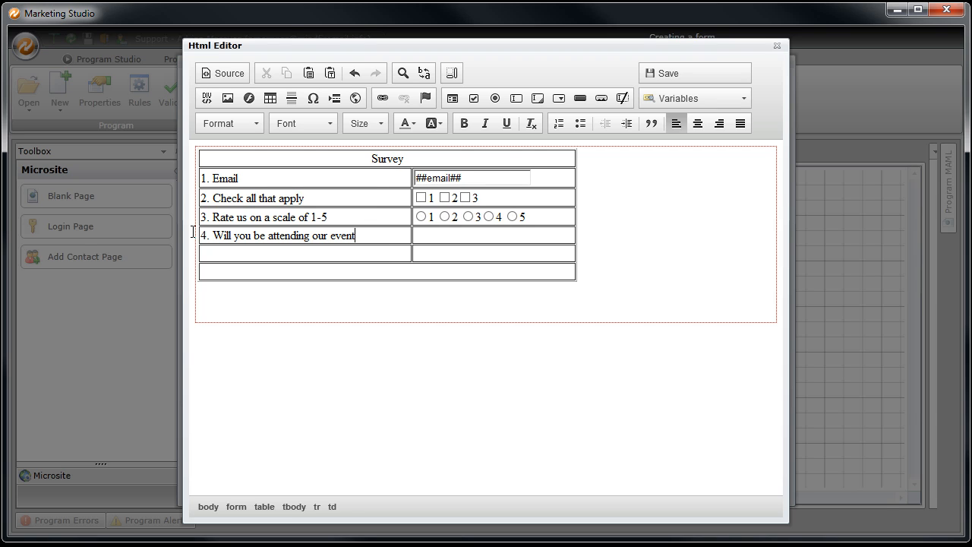
pyautogui.write('?')
# Step: Set up a selection field named attending beside question 4 and add the option yes with the value yes
pyautogui.click(444, 237)
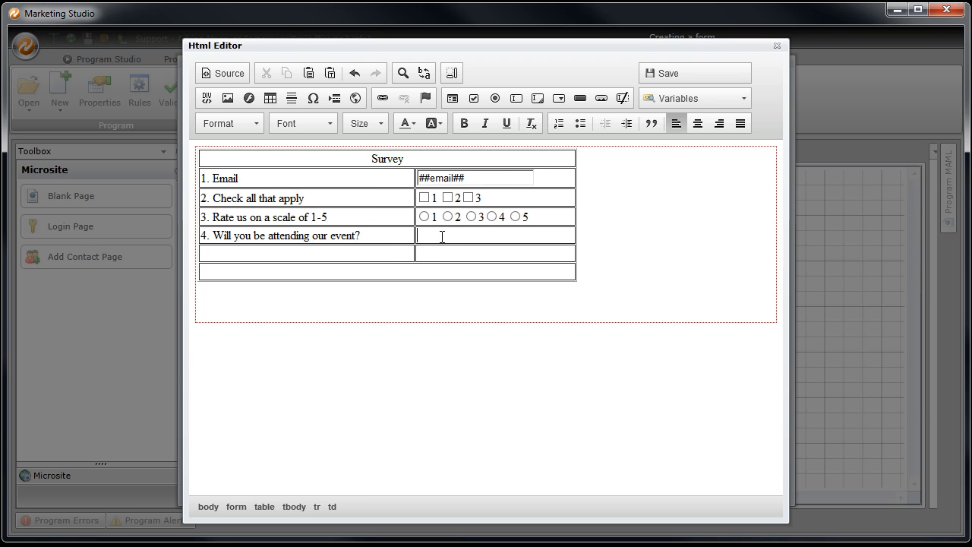
pyautogui.click(558, 99)
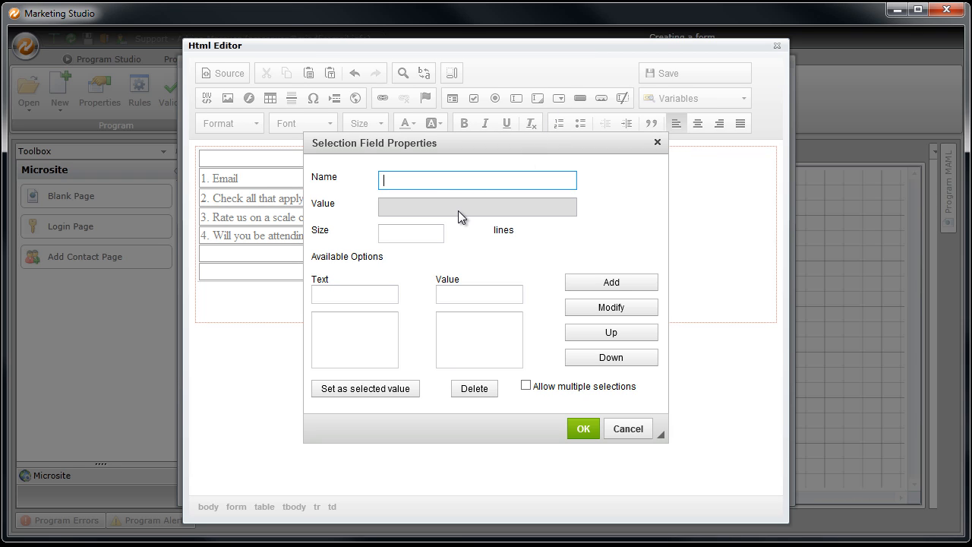
pyautogui.write('attending')
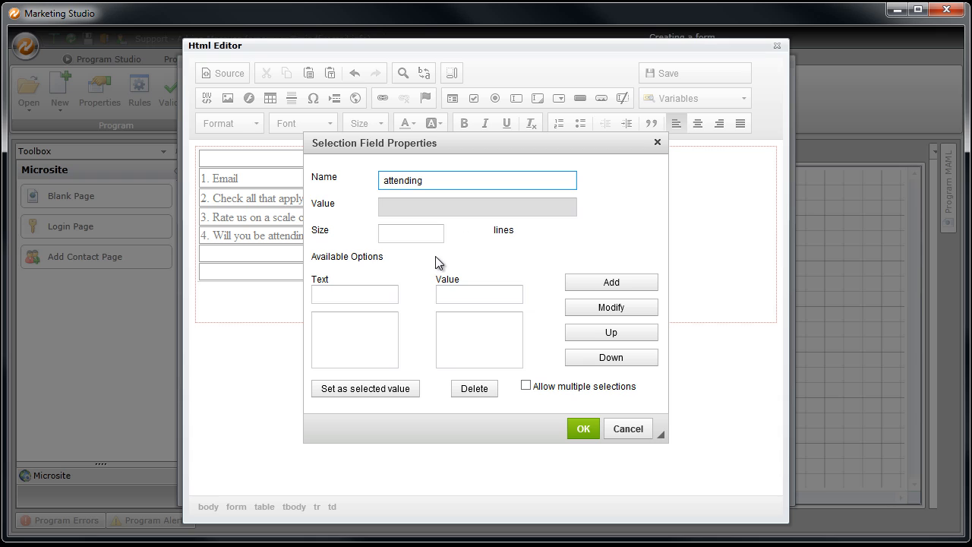
pyautogui.click(373, 295)
pyautogui.write('yes')
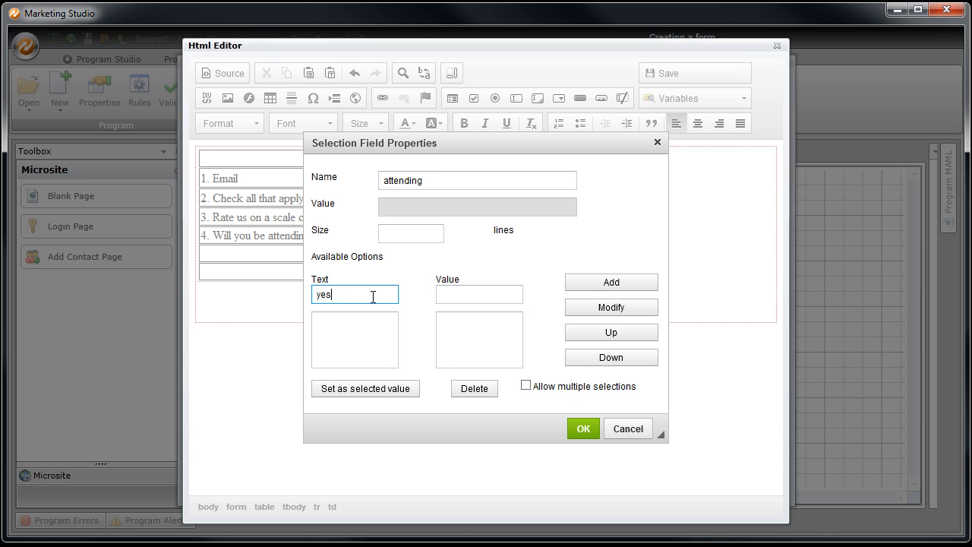
pyautogui.click(469, 298)
pyautogui.write('yes')
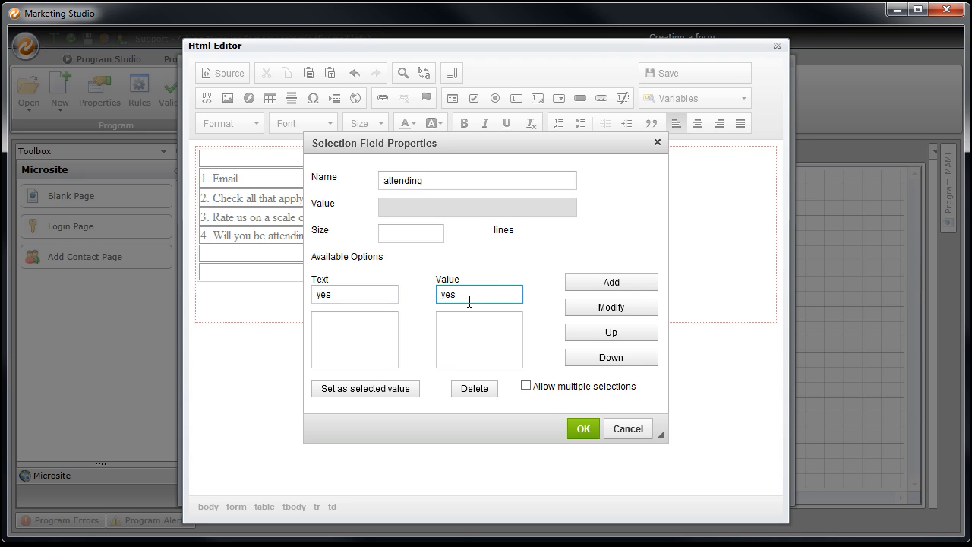
pyautogui.click(644, 283)
# Step: Add the option maybe with the value maybe to the attending selection field
pyautogui.click(373, 294)
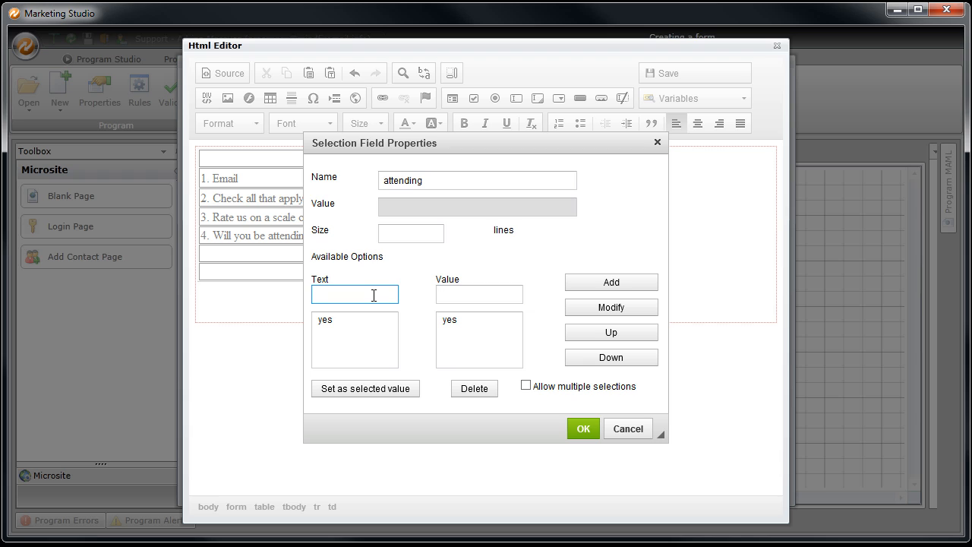
pyautogui.write('maybe')
pyautogui.click(478, 295)
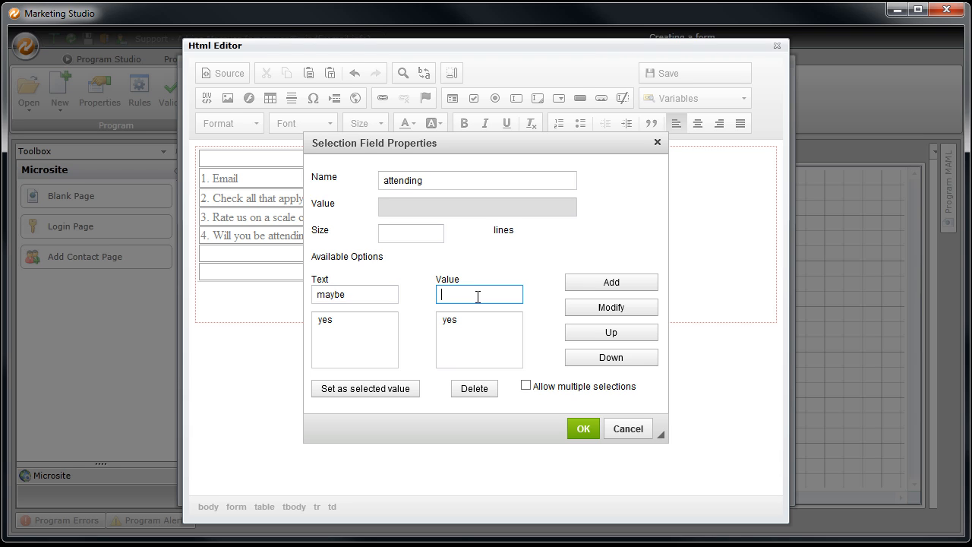
pyautogui.write('maybe')
pyautogui.click(618, 288)
# Step: Add the option no with the value no and insert the attending selection field into the form
pyautogui.click(332, 292)
pyautogui.write('no')
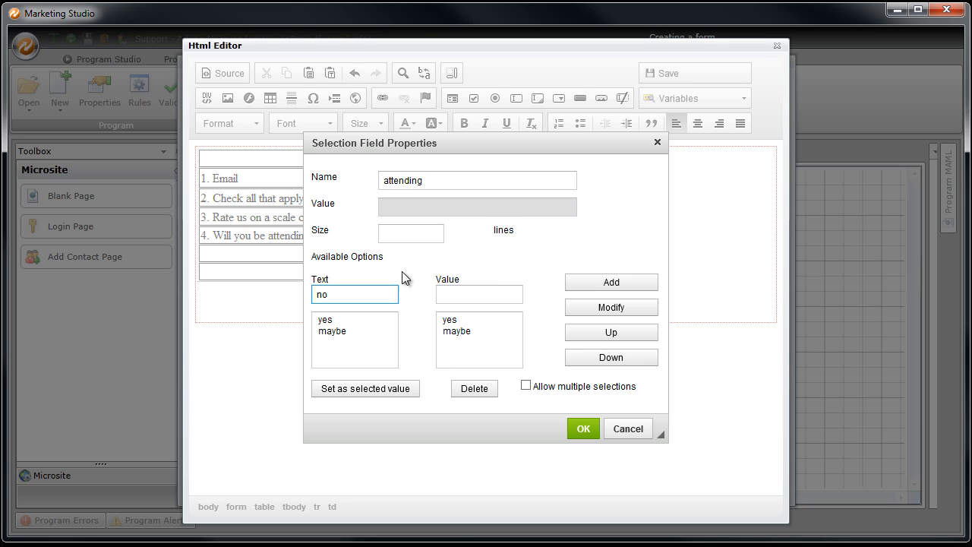
pyautogui.click(513, 294)
pyautogui.write('no')
pyautogui.click(617, 284)
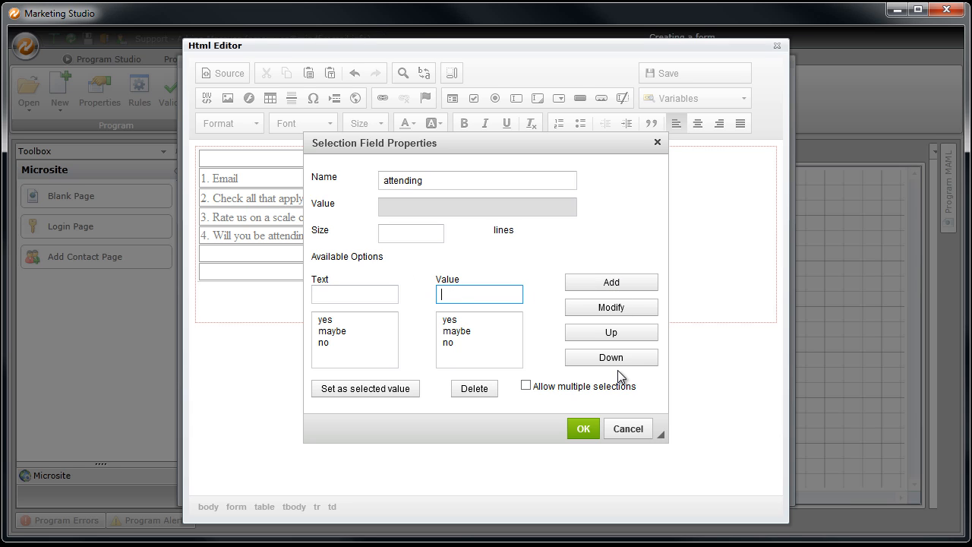
pyautogui.click(582, 428)
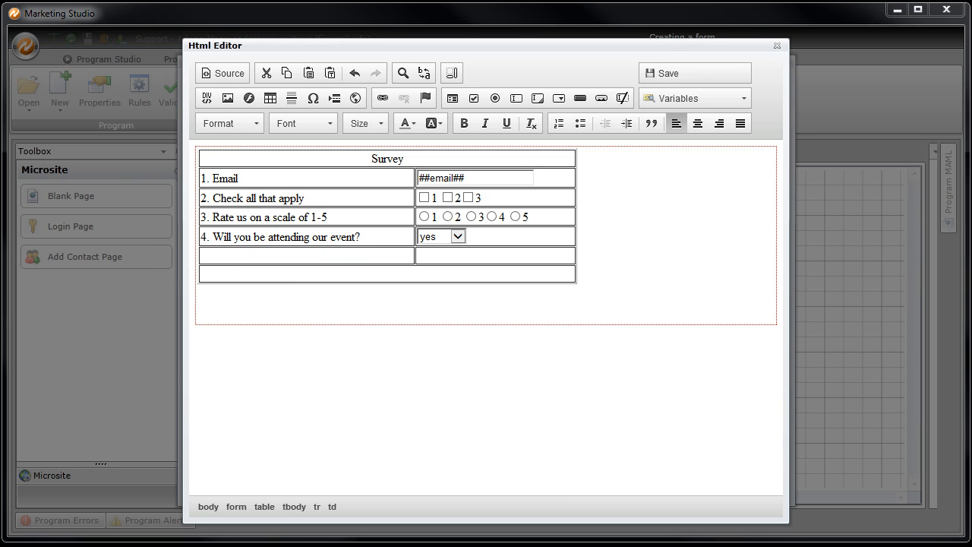
# Step: Enter "5. Questions or comments?" in the sixth row and insert a textarea named comments in the cell beside it
pyautogui.click(231, 260)
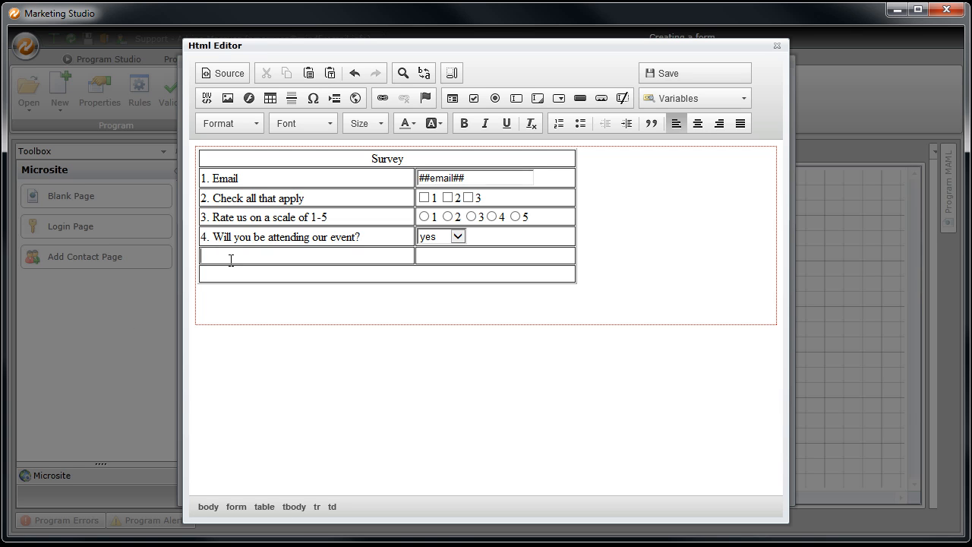
pyautogui.write('5. Questions or comments?')
pyautogui.click(441, 259)
pyautogui.click(535, 101)
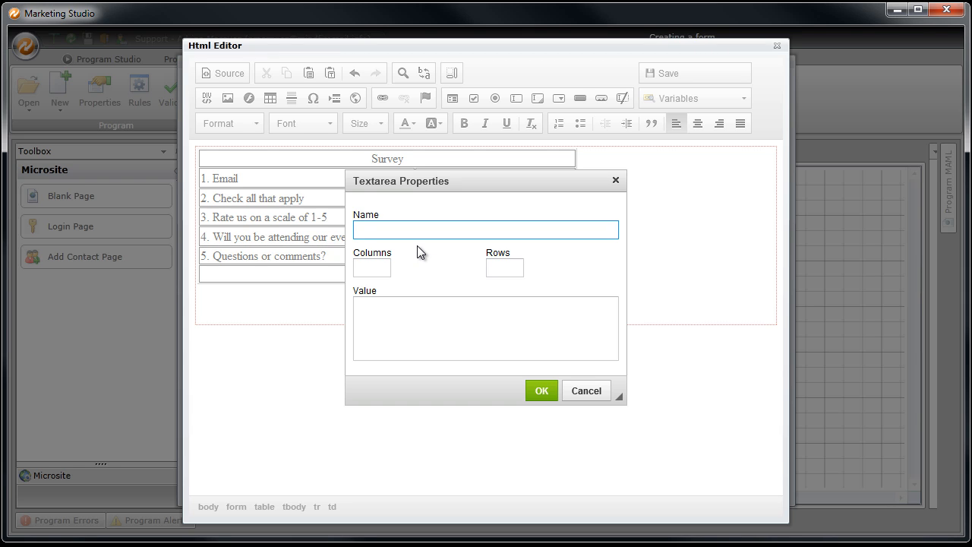
pyautogui.write('commenh')
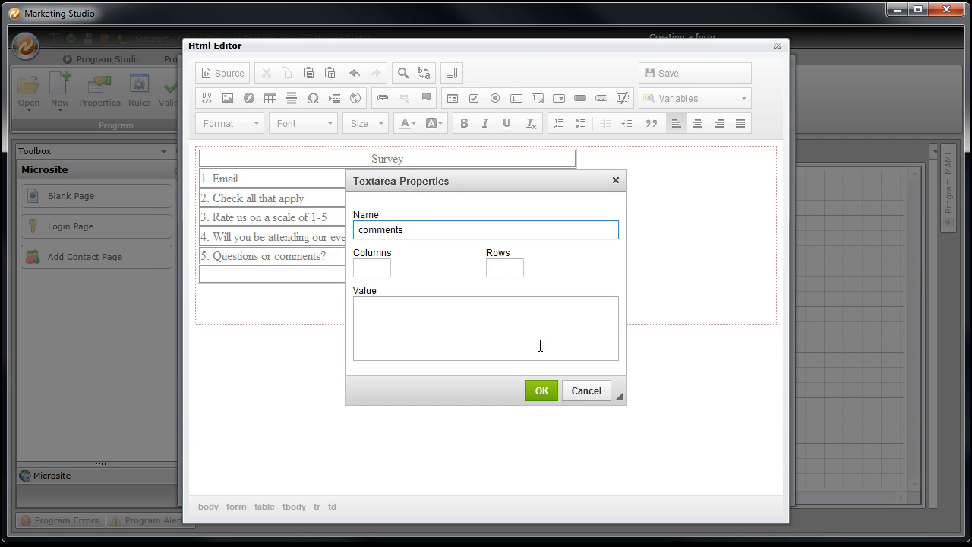
pyautogui.click(541, 391)
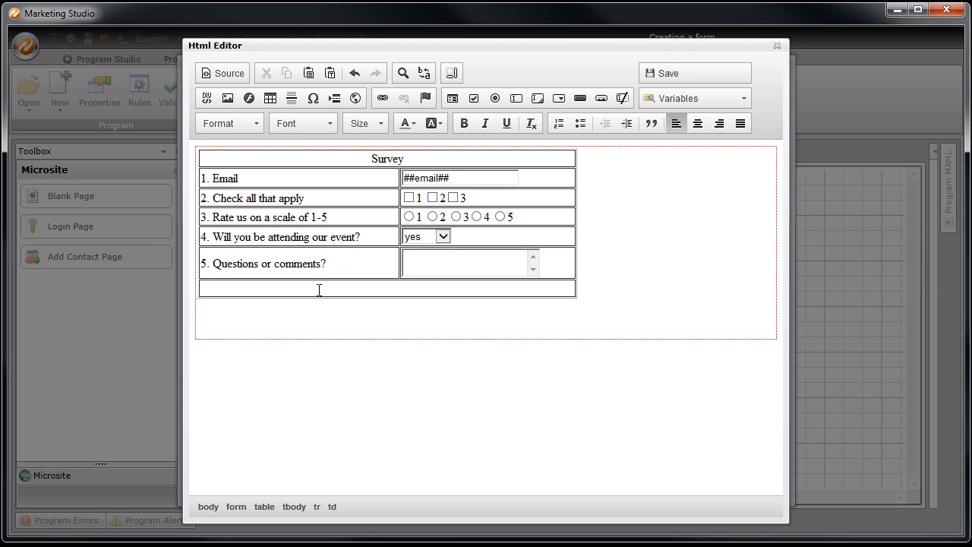
# Step: Insert a Submit-type button with the name and text submit in the last table row, and save the HTML
pyautogui.click(580, 99)
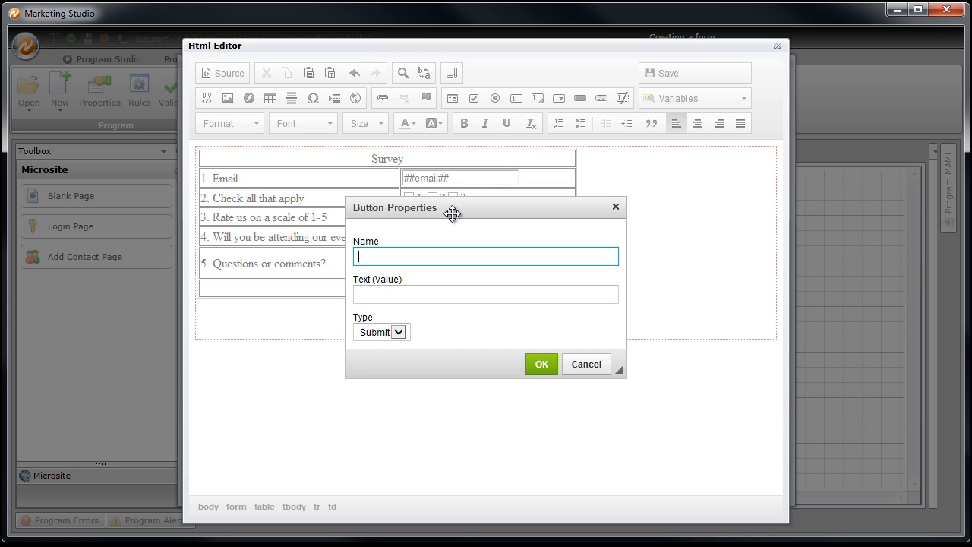
pyautogui.write('submit')
pyautogui.click(406, 289)
pyautogui.write('submit')
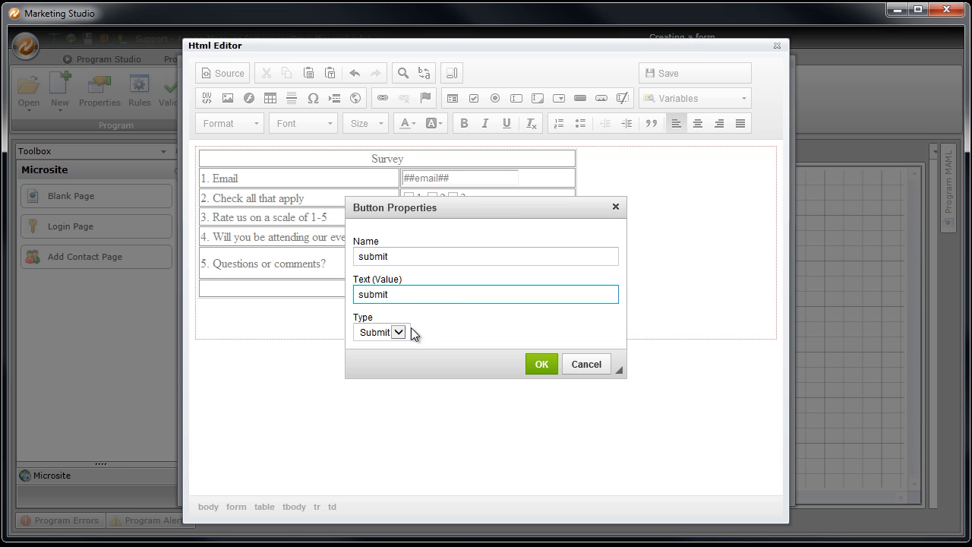
pyautogui.click(539, 363)
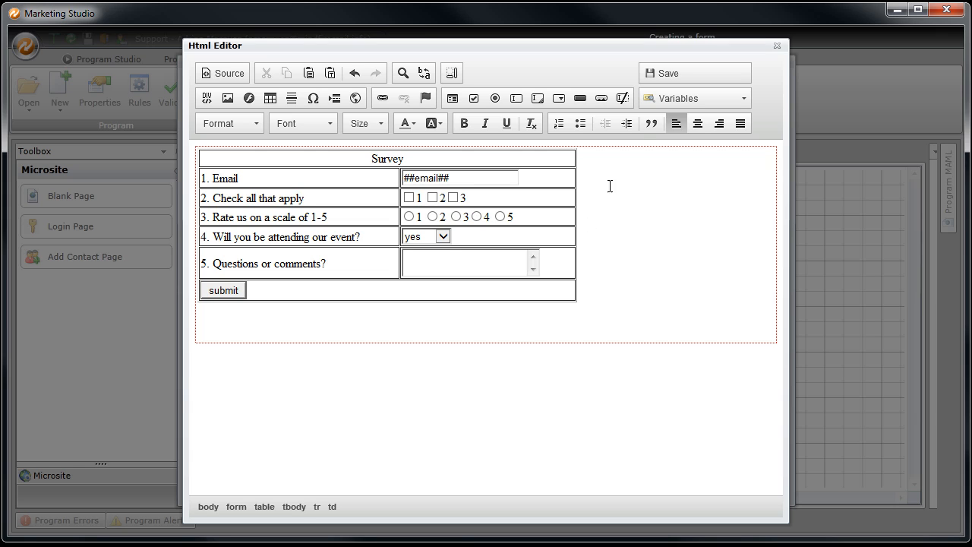
pyautogui.click(677, 77)
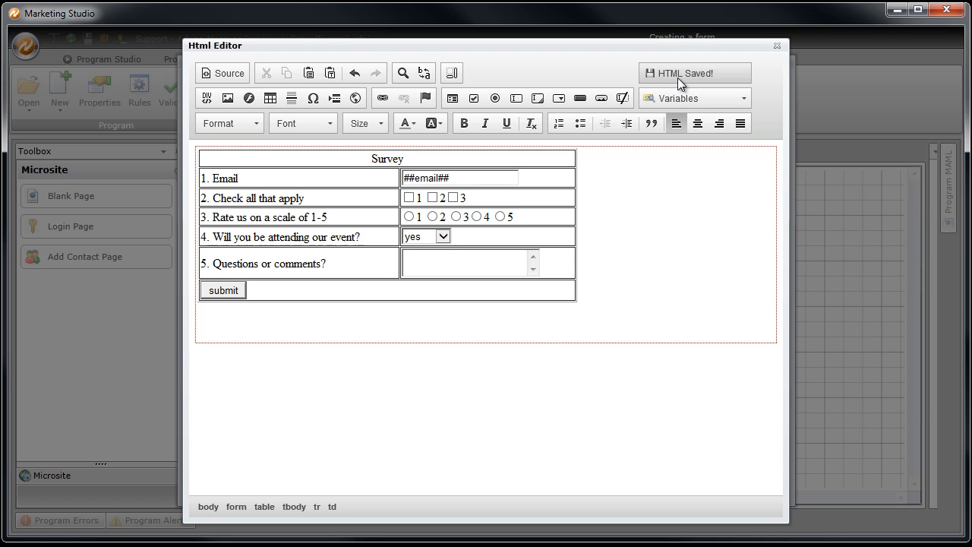